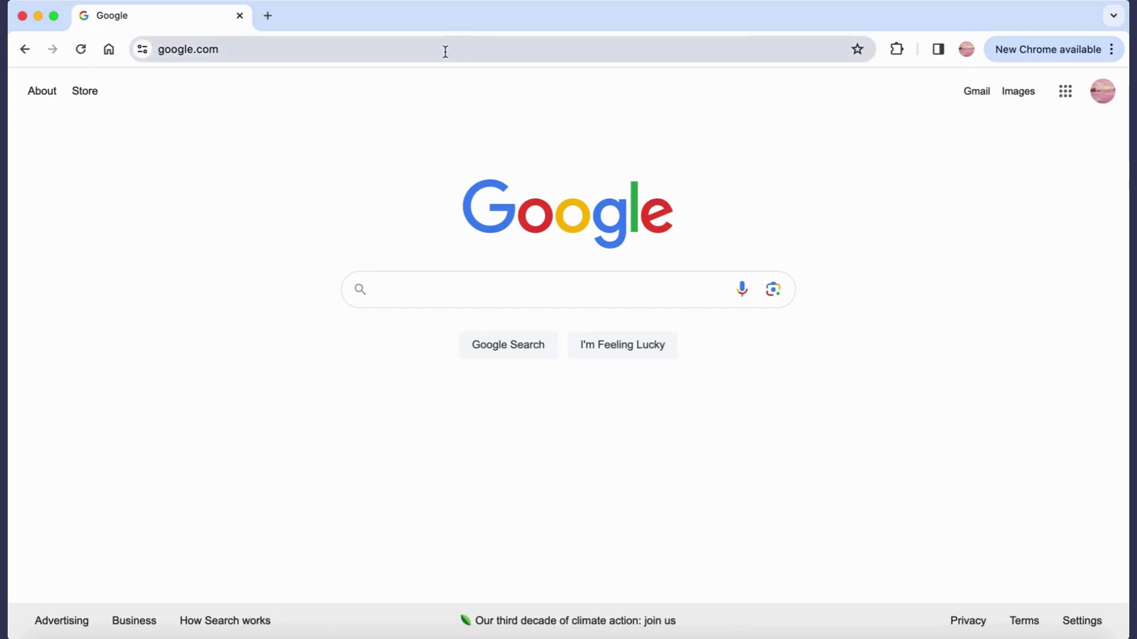
{"action": "left_click", "coordinate": [445, 50]}
{"action": "type", "text": "https://www.tinkercad.com/"}
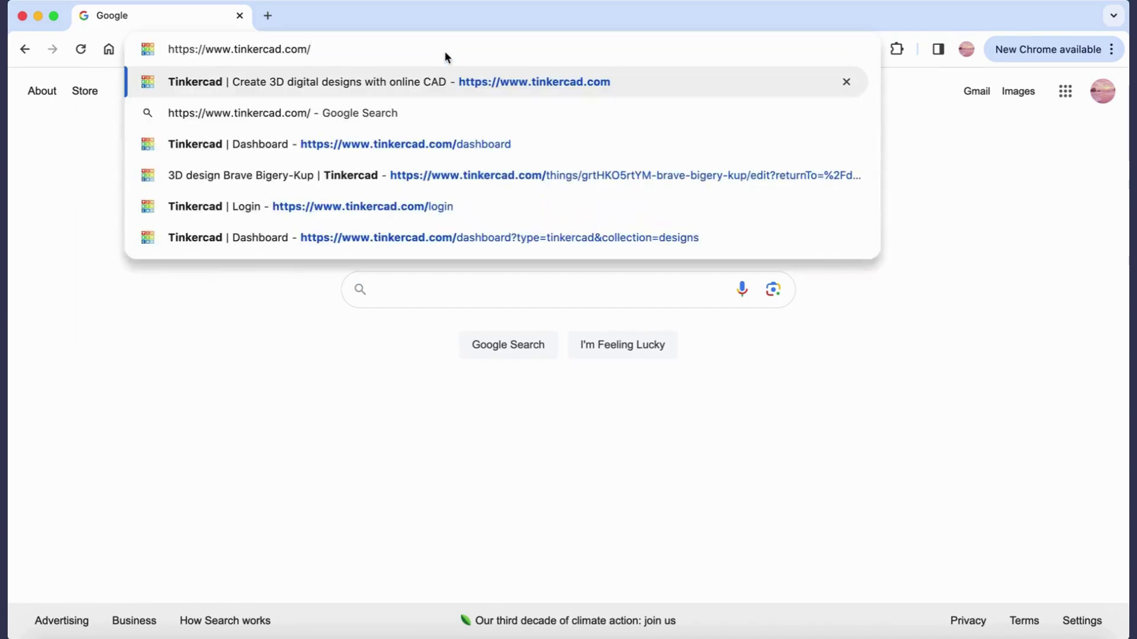
{"action": "key", "text": "Return"}
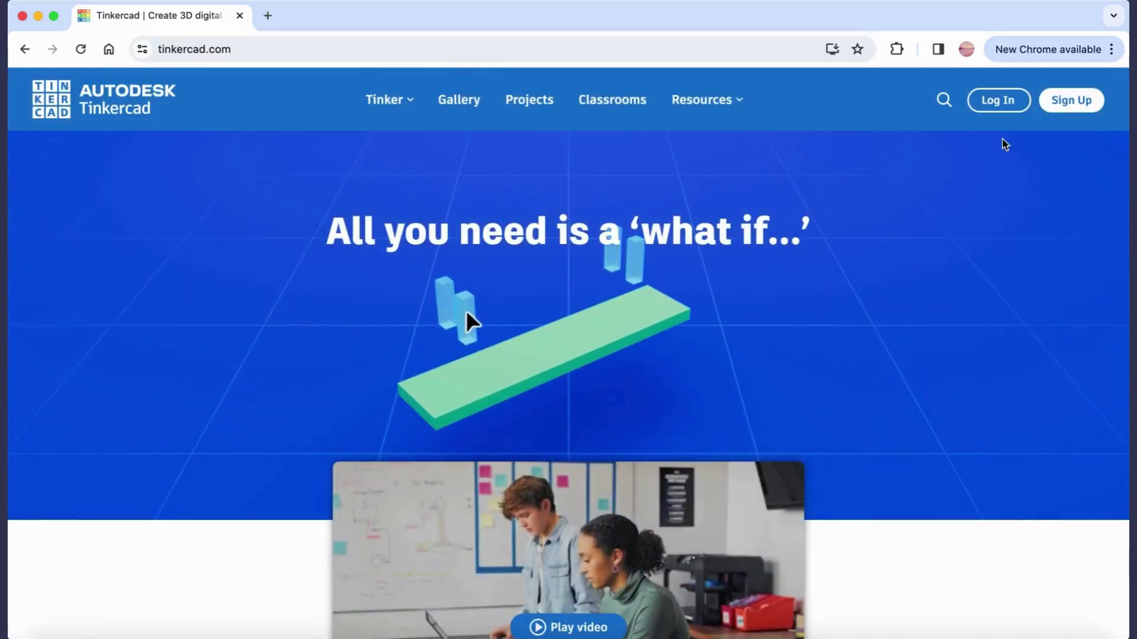
{"action": "left_click", "coordinate": [999, 102]}
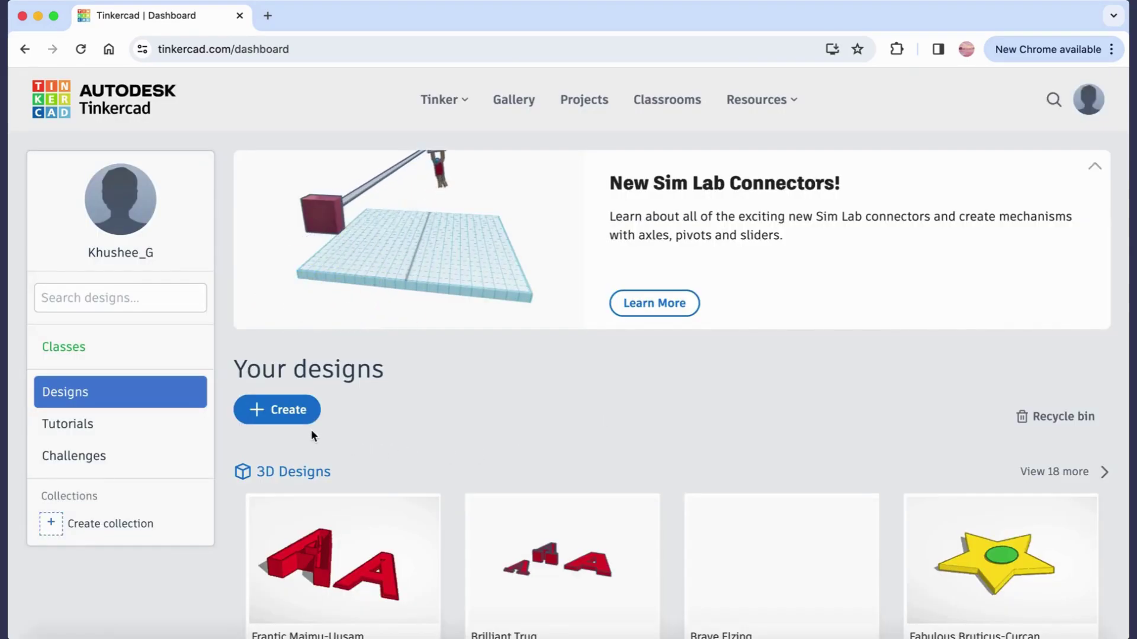
- Create a new 3D design and make inches with an 8.00 by 8.00 custom workplane the default workspace settings
{"action": "left_click", "coordinate": [282, 421]}
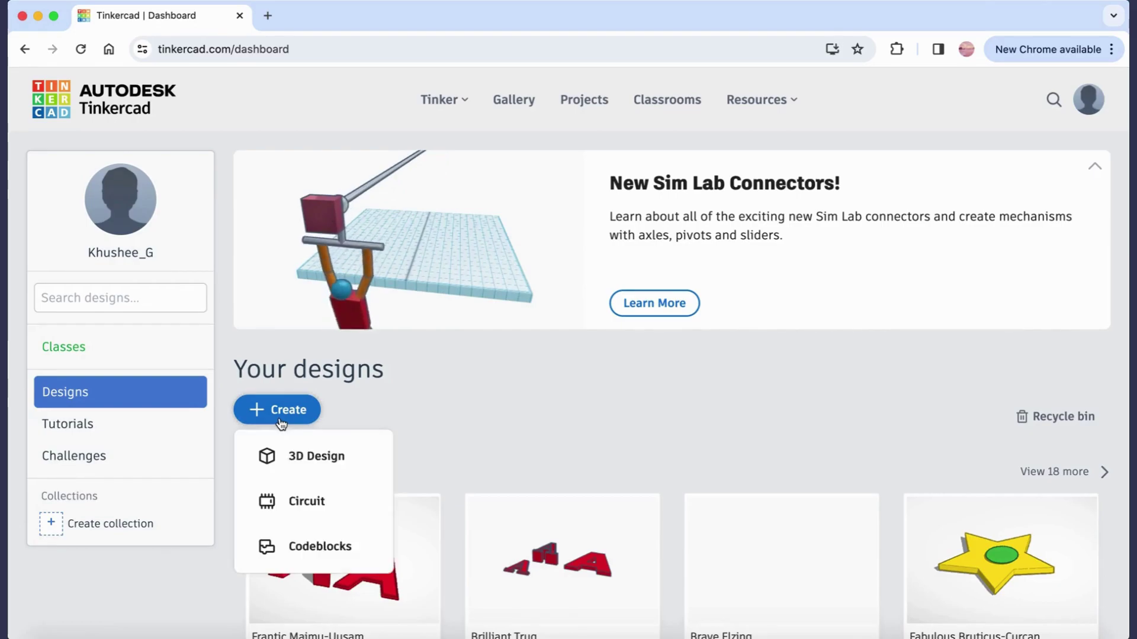
{"action": "left_click", "coordinate": [315, 455]}
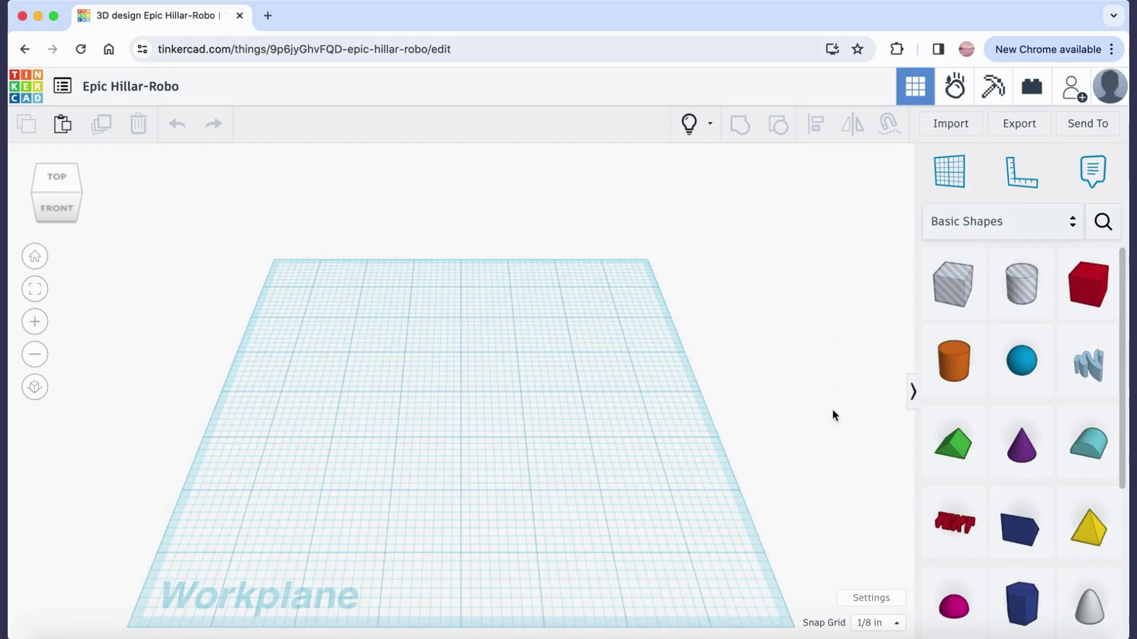
{"action": "left_click", "coordinate": [870, 599]}
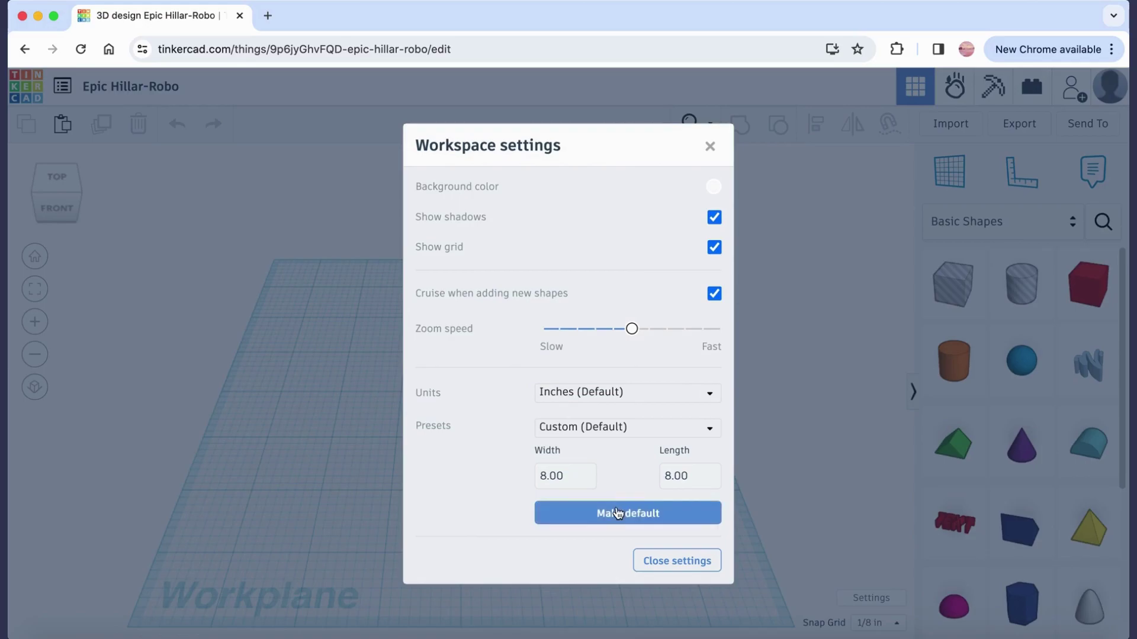
{"action": "left_click", "coordinate": [672, 562]}
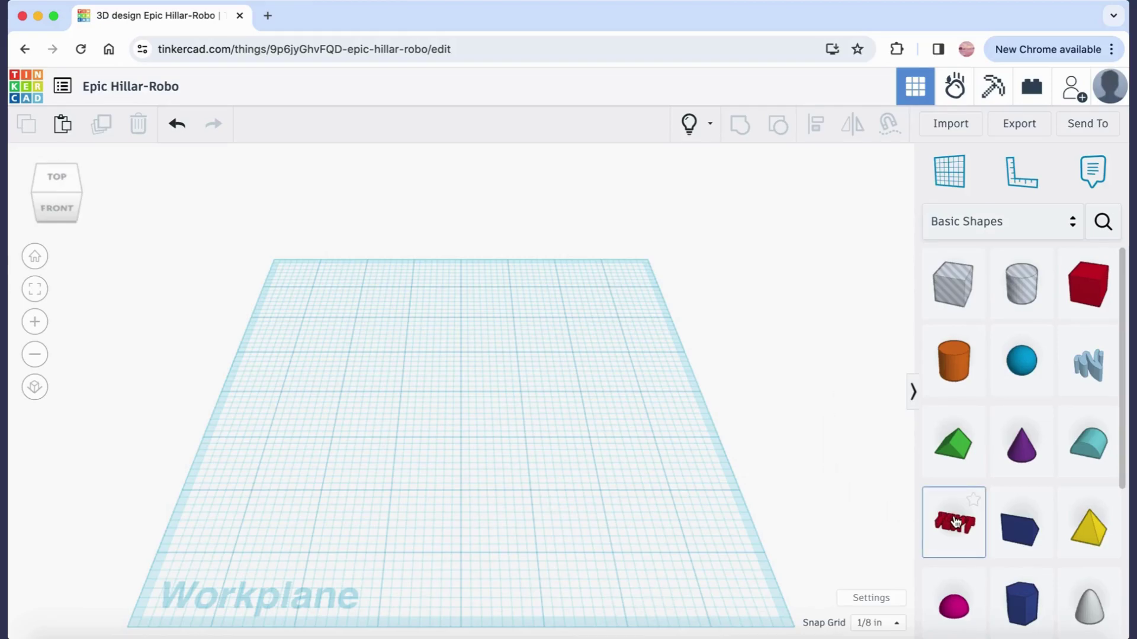
- Place a text shape at the centre of the workplane, reading A in the Sans font
{"action": "left_click_drag", "start_coordinate": [954, 521], "coordinate": [459, 408]}
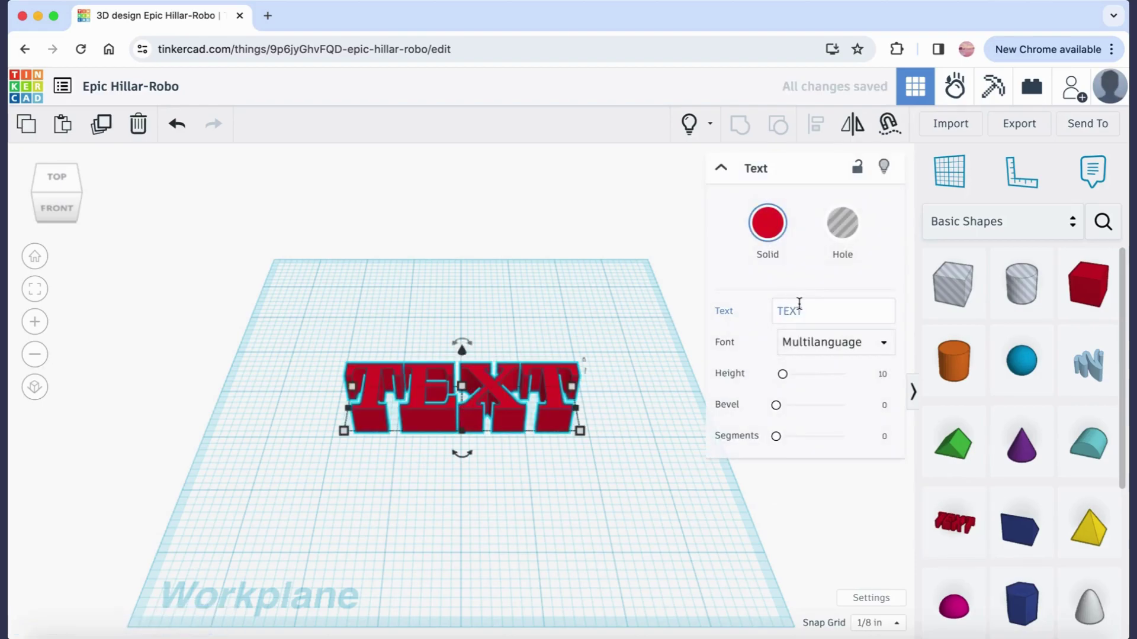
{"action": "left_click", "coordinate": [817, 311]}
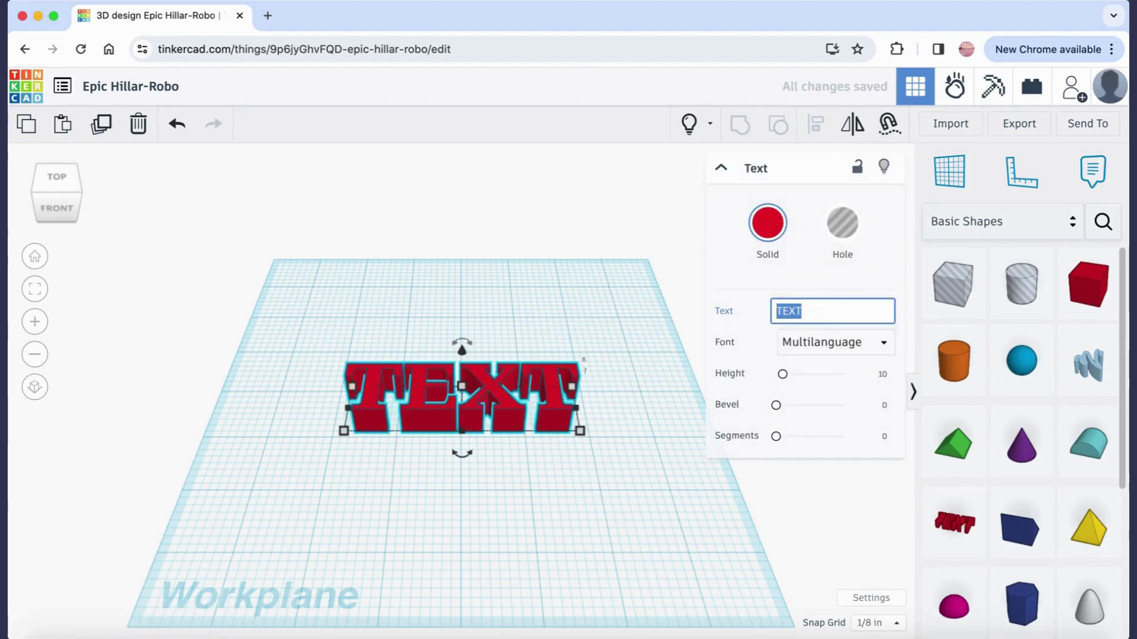
{"action": "type", "text": "A"}
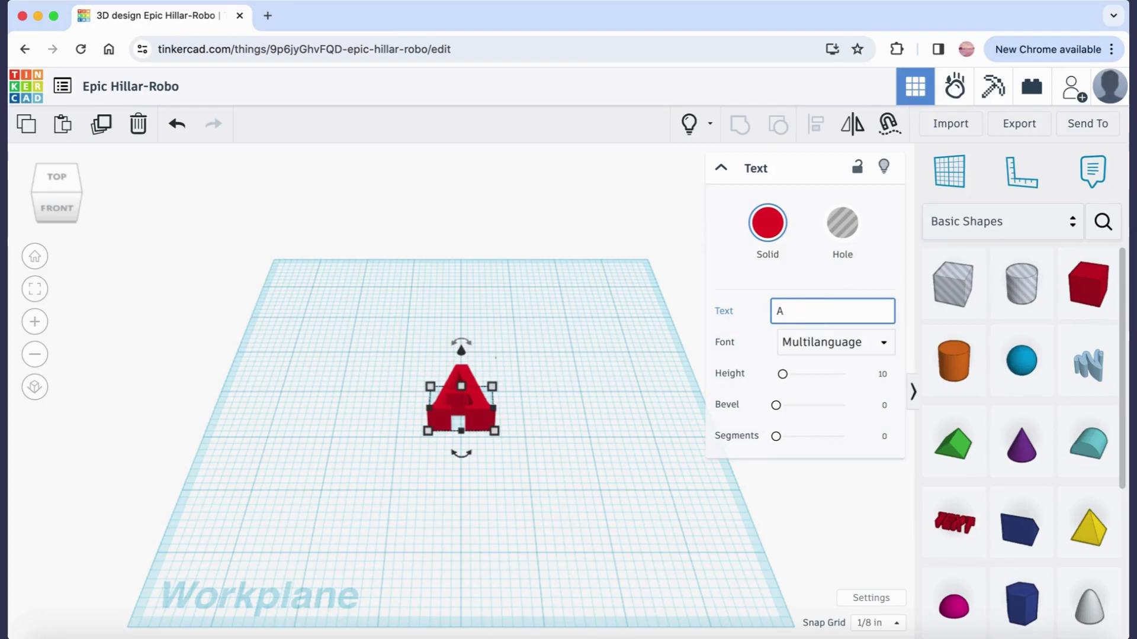
{"action": "left_click", "coordinate": [814, 346]}
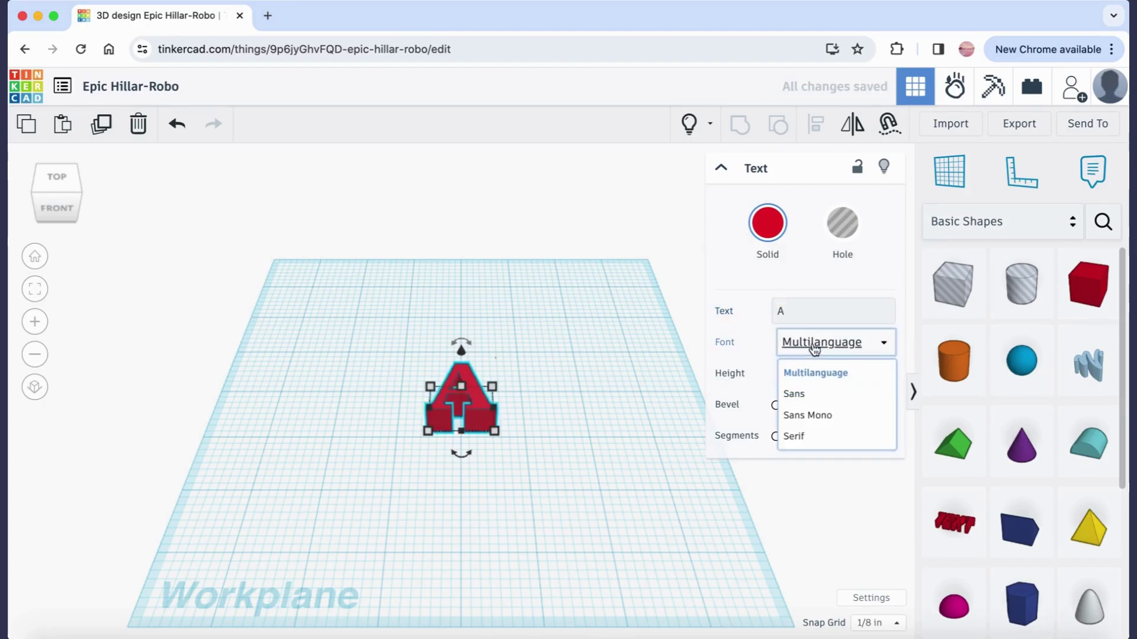
{"action": "left_click", "coordinate": [809, 394]}
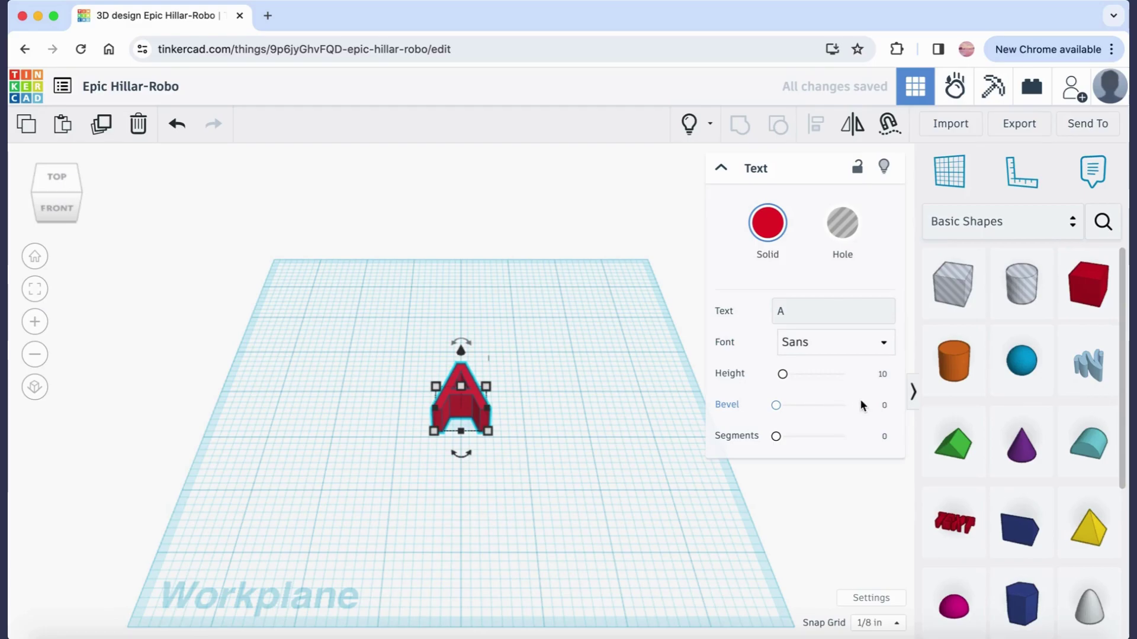
- Set the letter A's bevel to 1.5
{"action": "left_click", "coordinate": [885, 406]}
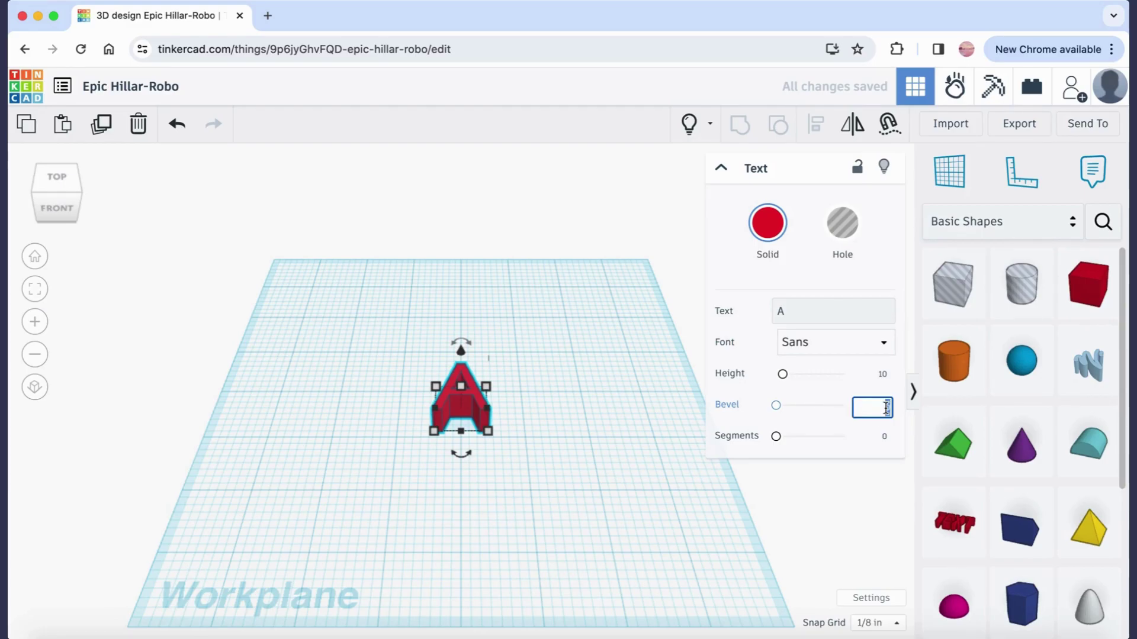
{"action": "type", "text": "1.5"}
{"action": "key", "text": "Return"}
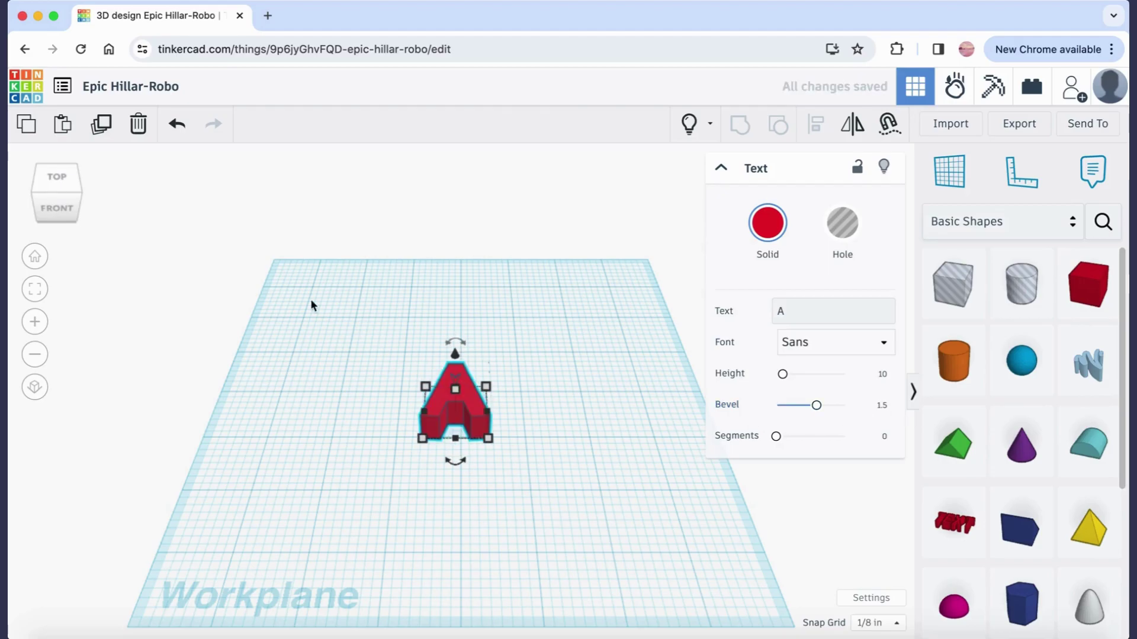
- Set the letter A's bevel to 1 and check its outline from above
{"action": "left_click", "coordinate": [58, 179]}
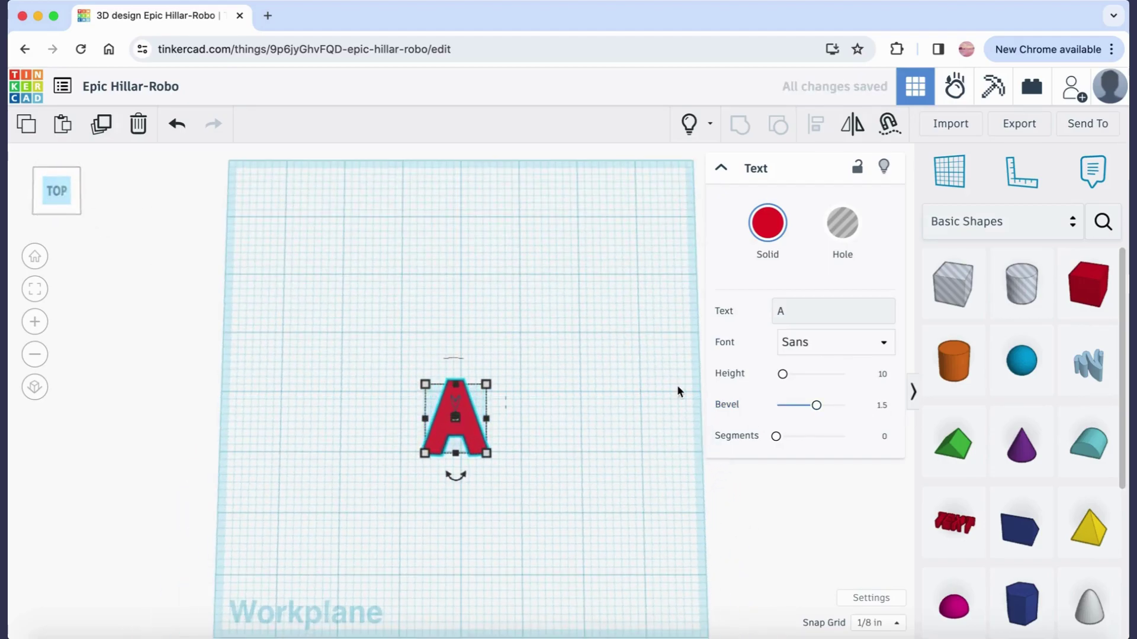
{"action": "left_click", "coordinate": [882, 406]}
{"action": "type", "text": "1"}
{"action": "key", "text": "Return"}
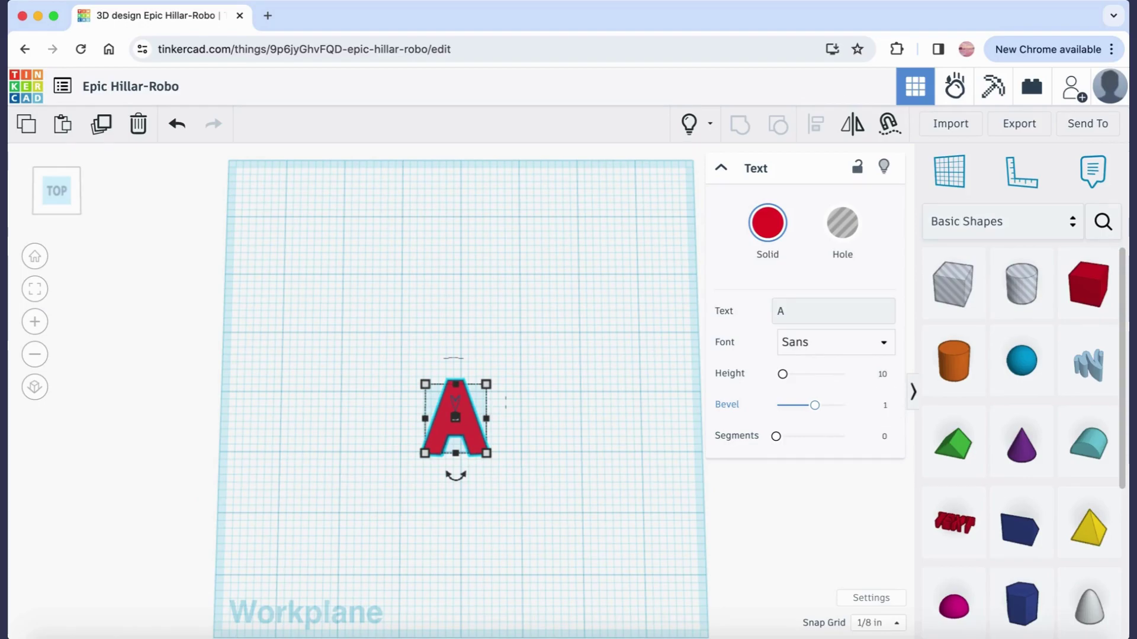
{"action": "scroll", "coordinate": [453, 417], "scroll_direction": "up", "scroll_amount": 5}
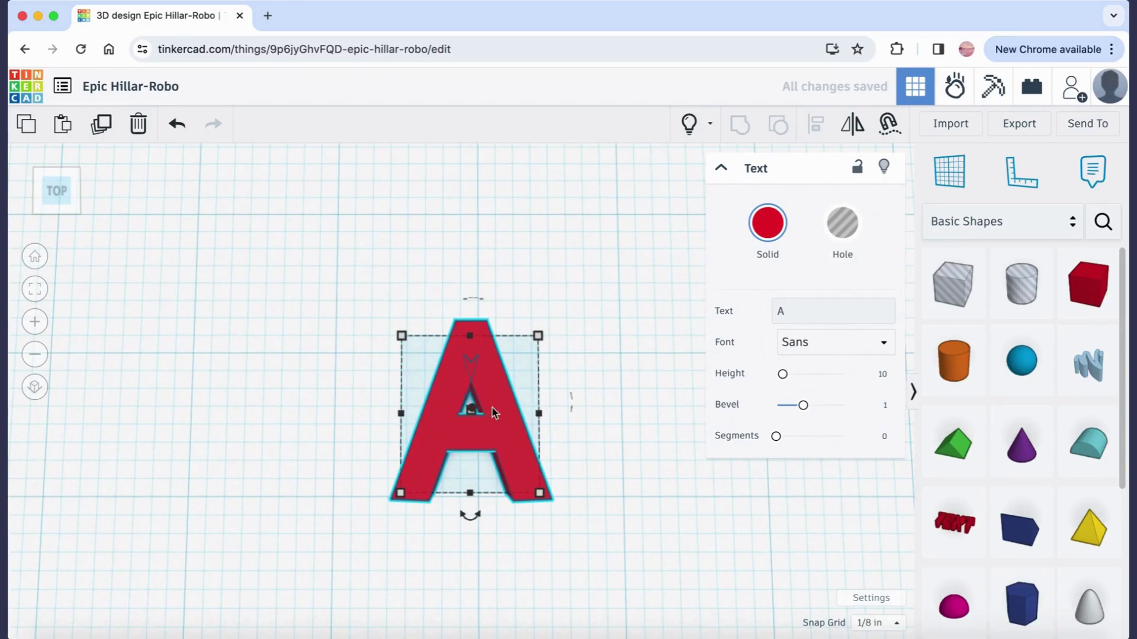
{"action": "scroll", "coordinate": [495, 413], "scroll_direction": "down", "scroll_amount": 5}
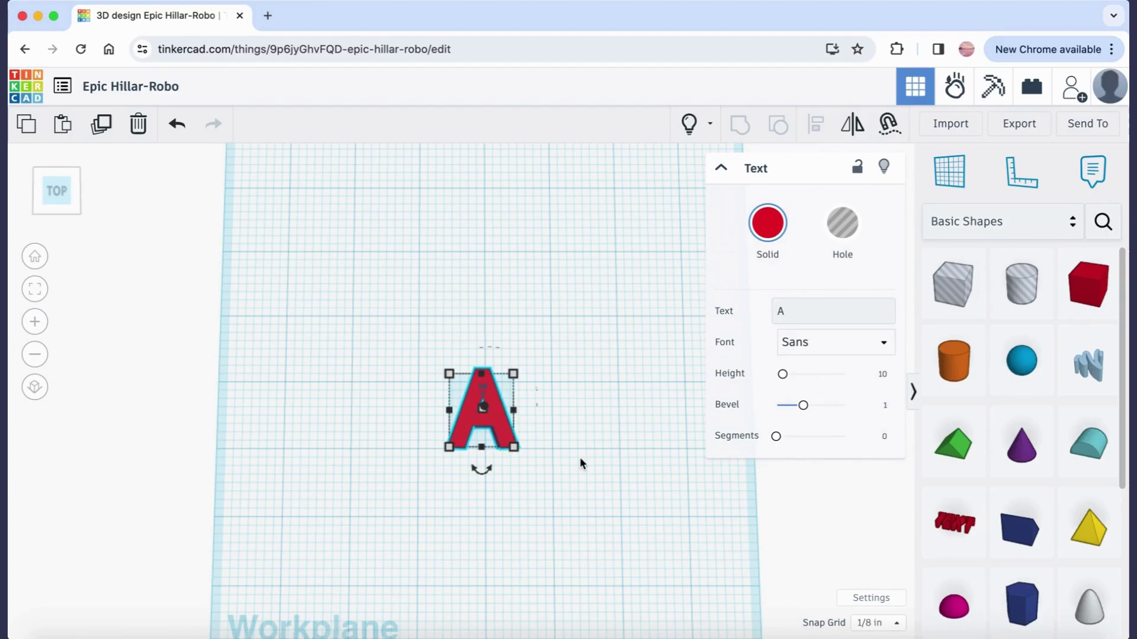
- Enlarge the letter A to about 3.41 by 3.90 in and position it toward the back left of the workplane
{"action": "left_click", "coordinate": [581, 457]}
{"action": "left_click", "coordinate": [502, 431]}
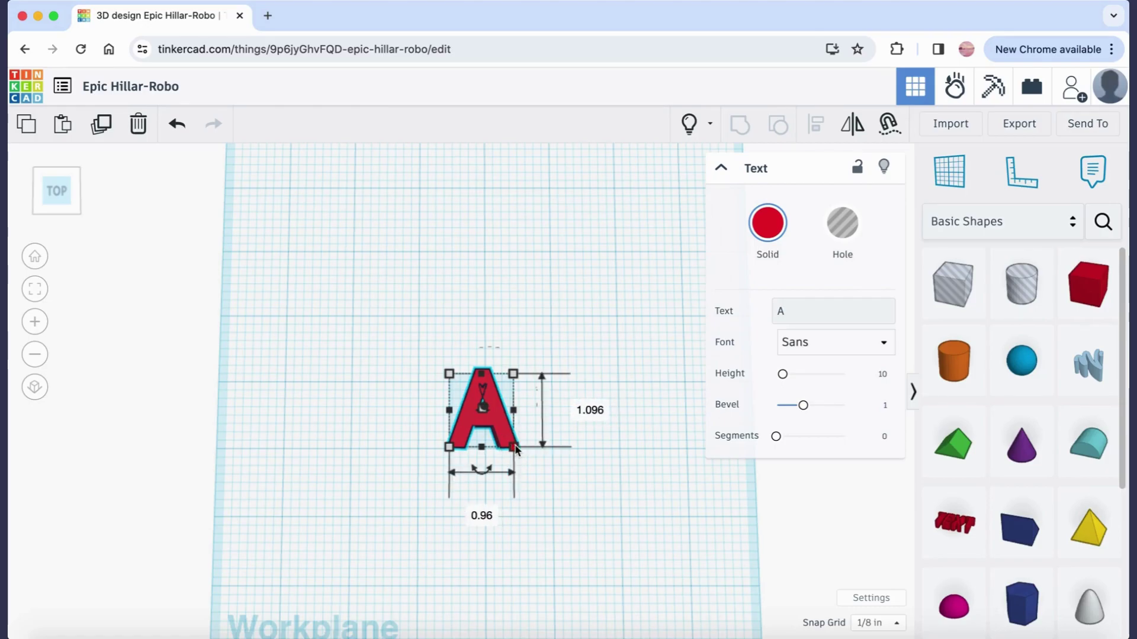
{"action": "left_click_drag", "start_coordinate": [515, 449], "coordinate": [616, 532]}
{"action": "left_click_drag", "start_coordinate": [570, 502], "coordinate": [374, 319]}
{"action": "left_click", "coordinate": [562, 366]}
{"action": "left_click", "coordinate": [385, 332]}
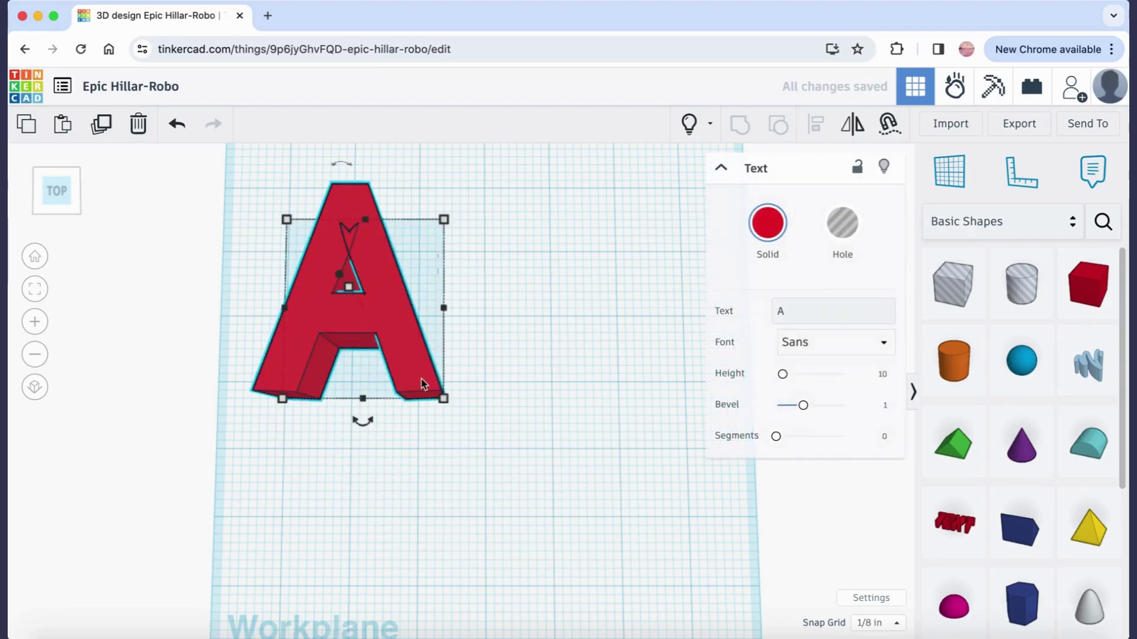
{"action": "left_click_drag", "start_coordinate": [445, 402], "coordinate": [507, 441], "text": "shift"}
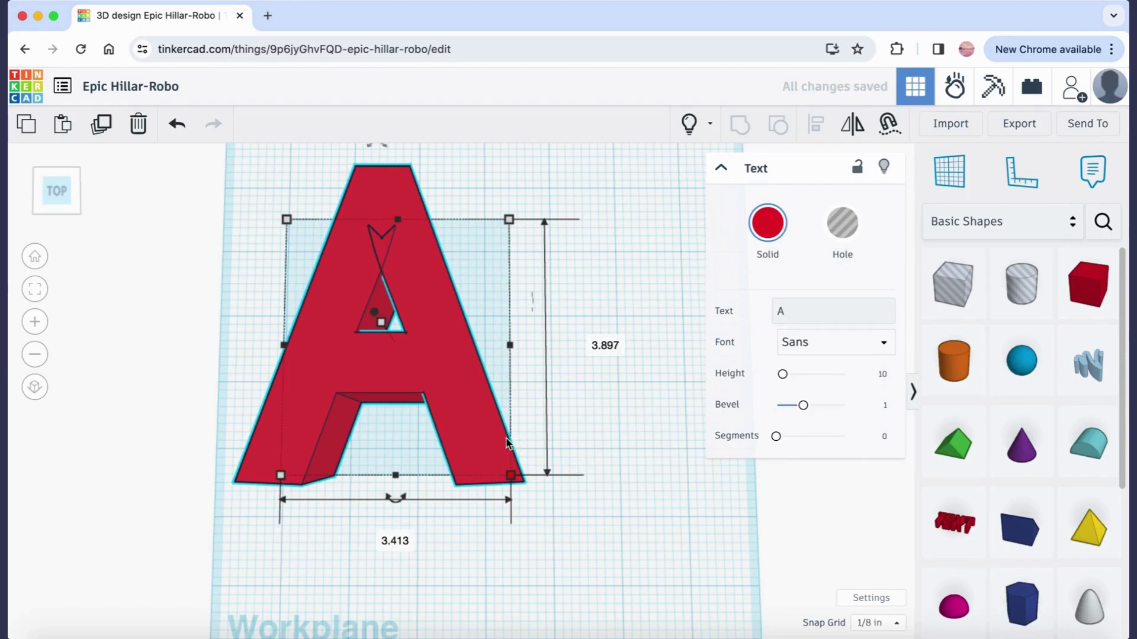
{"action": "left_click", "coordinate": [614, 501]}
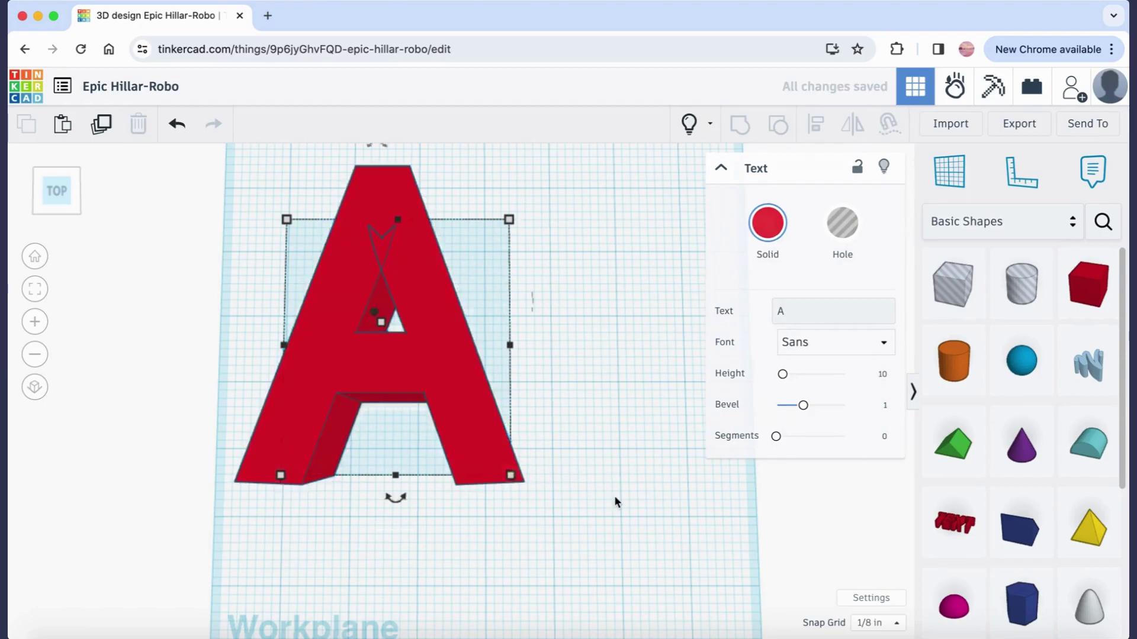
- Set the overall height of the letter A above the workplane to 1 in
{"action": "left_click", "coordinate": [77, 211]}
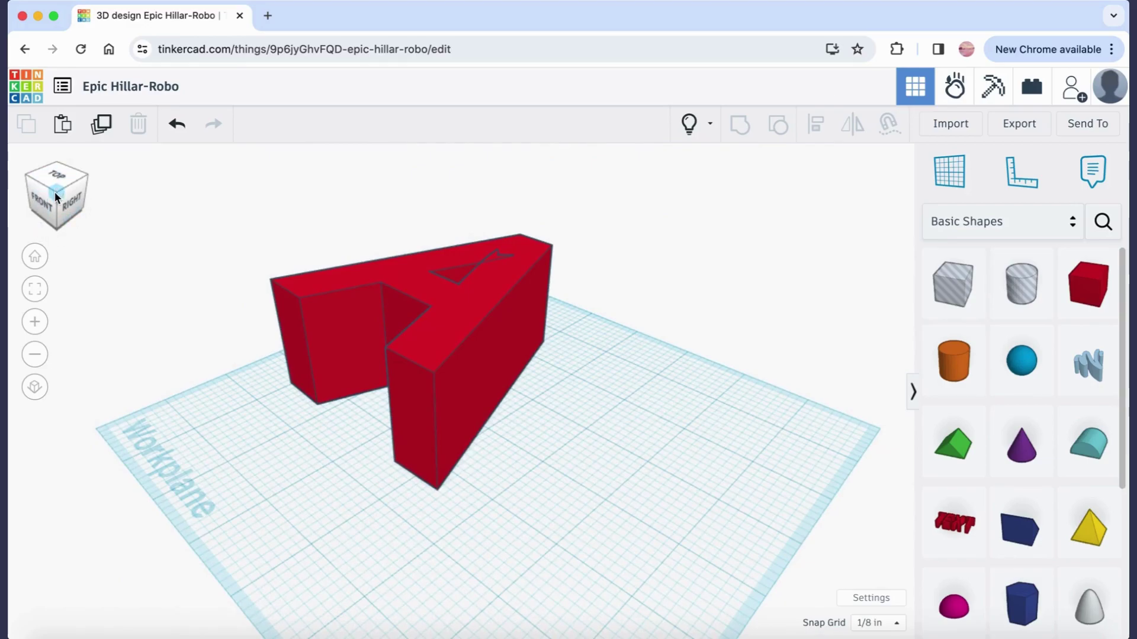
{"action": "left_click", "coordinate": [417, 340]}
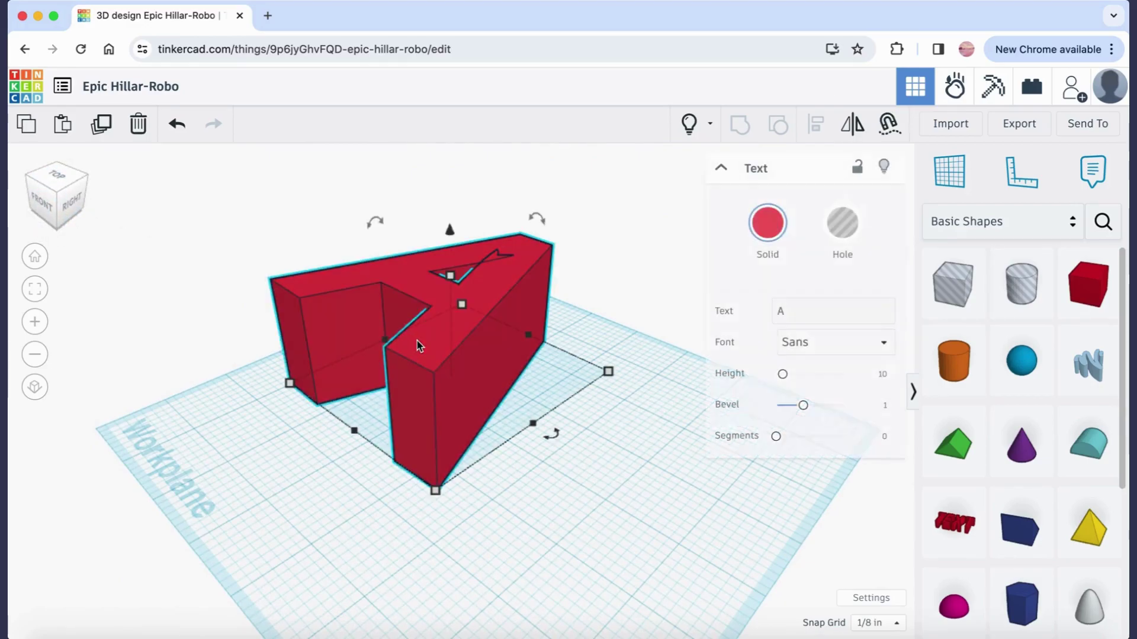
{"action": "mouse_move", "coordinate": [453, 277]}
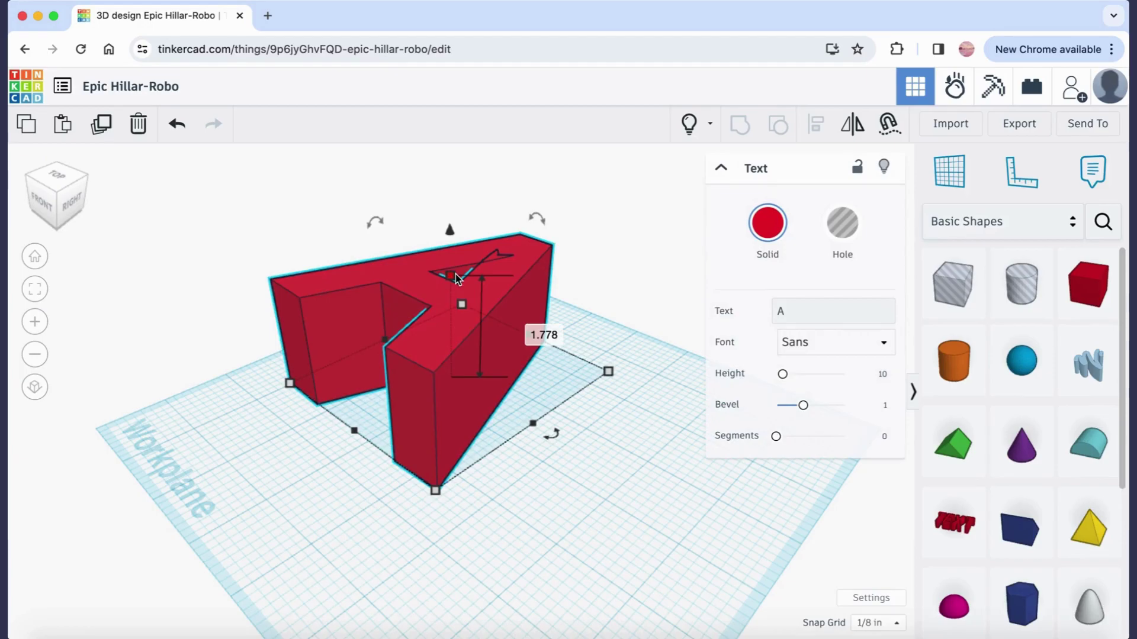
{"action": "left_click", "coordinate": [536, 329]}
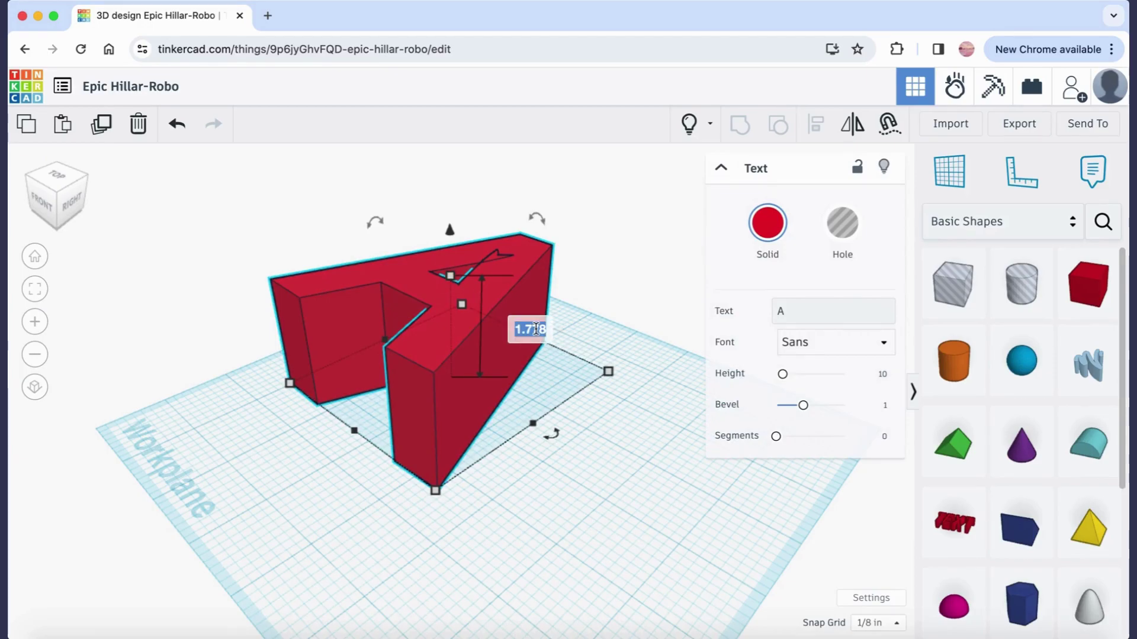
{"action": "type", "text": "1"}
{"action": "key", "text": "Return"}
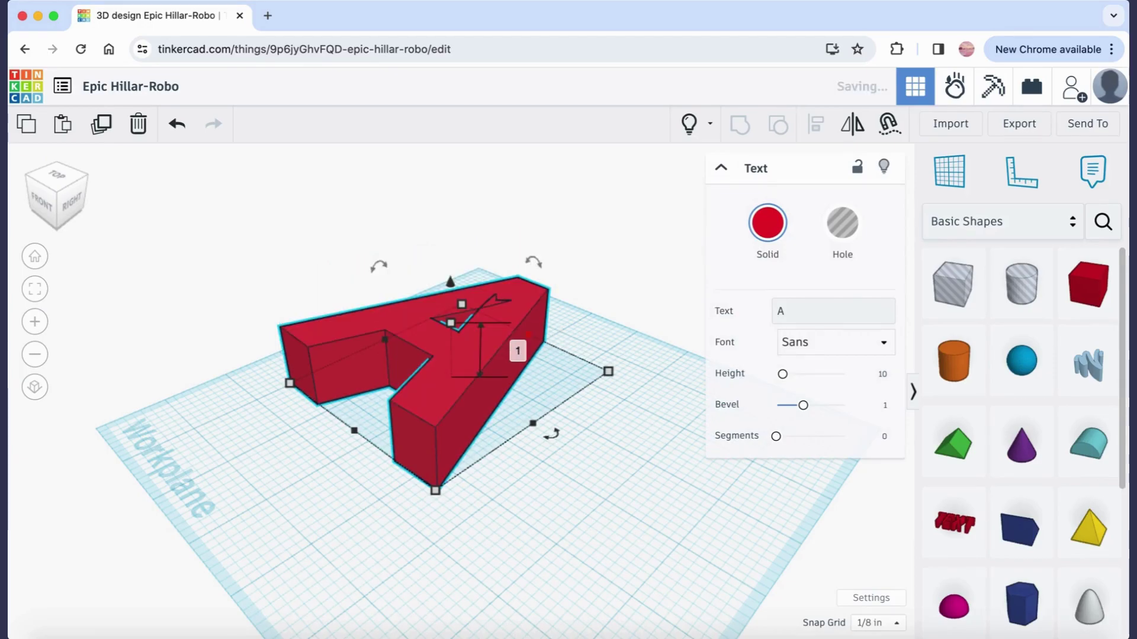
{"action": "left_click", "coordinate": [595, 531]}
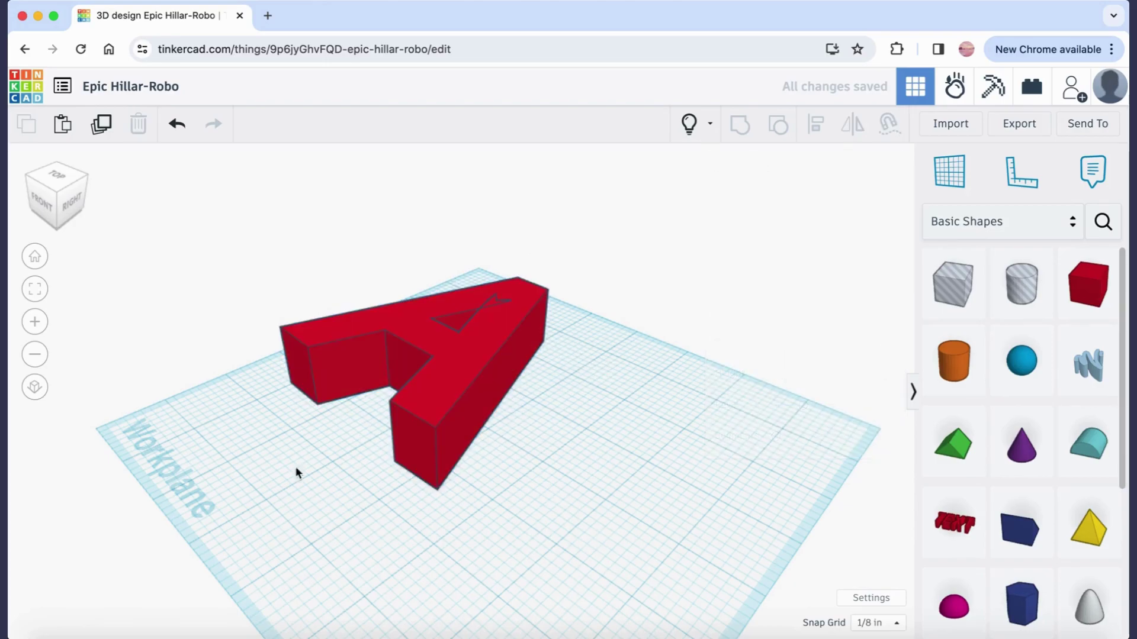
- Duplicate the letter A and place the copy clear of the original, toward the back right of the workplane
{"action": "left_click", "coordinate": [67, 200]}
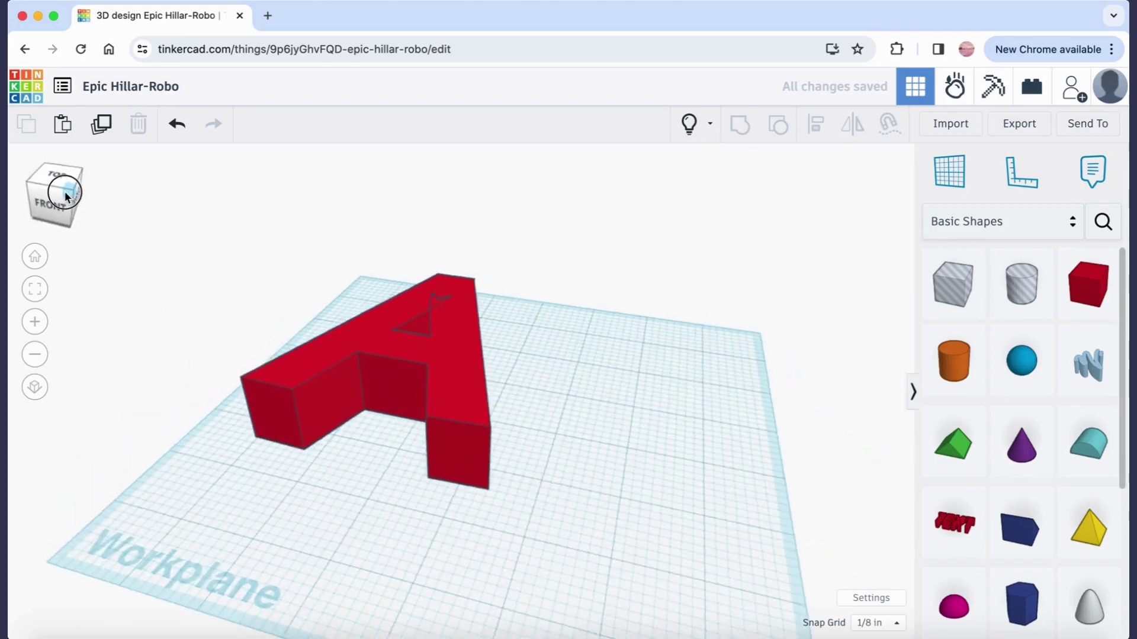
{"action": "left_click", "coordinate": [362, 341]}
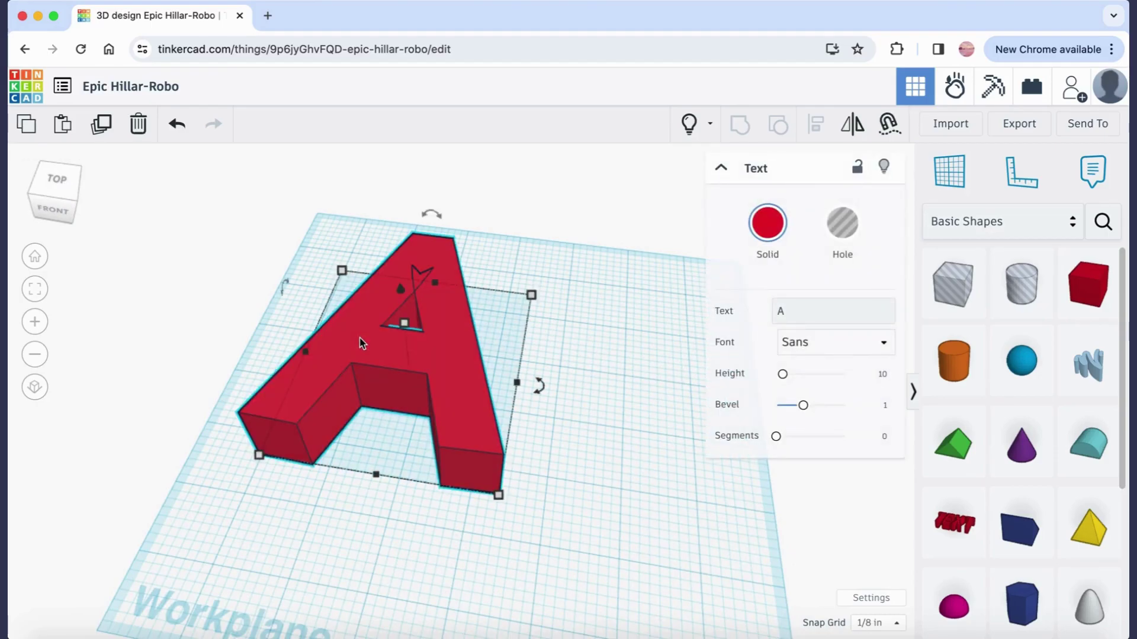
{"action": "key", "text": "ctrl+v"}
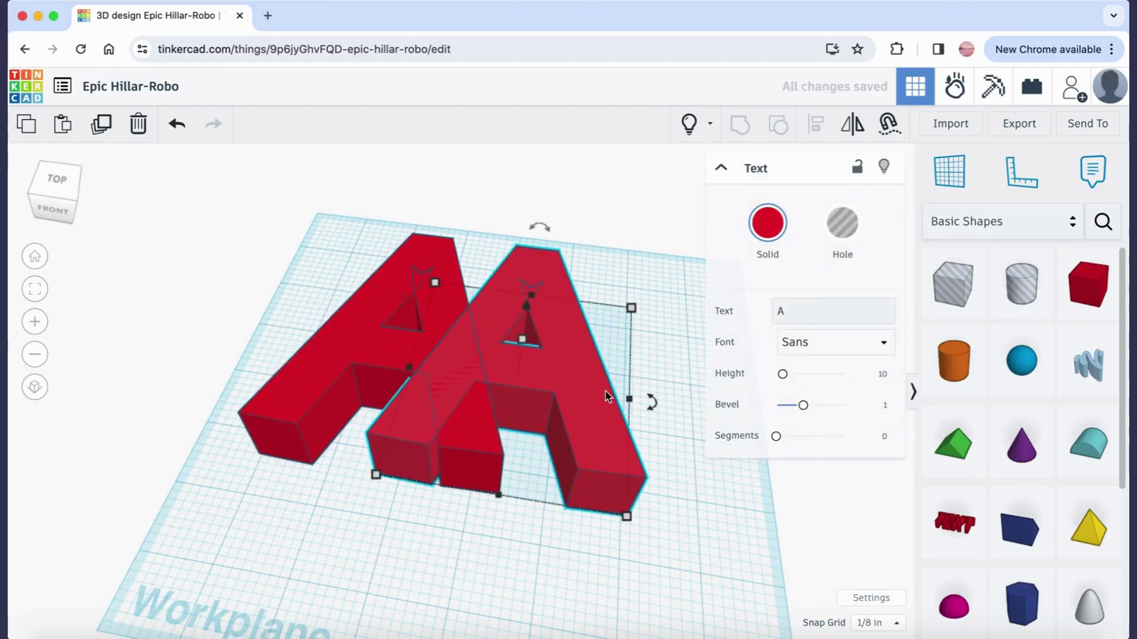
{"action": "left_click_drag", "start_coordinate": [568, 381], "coordinate": [730, 403]}
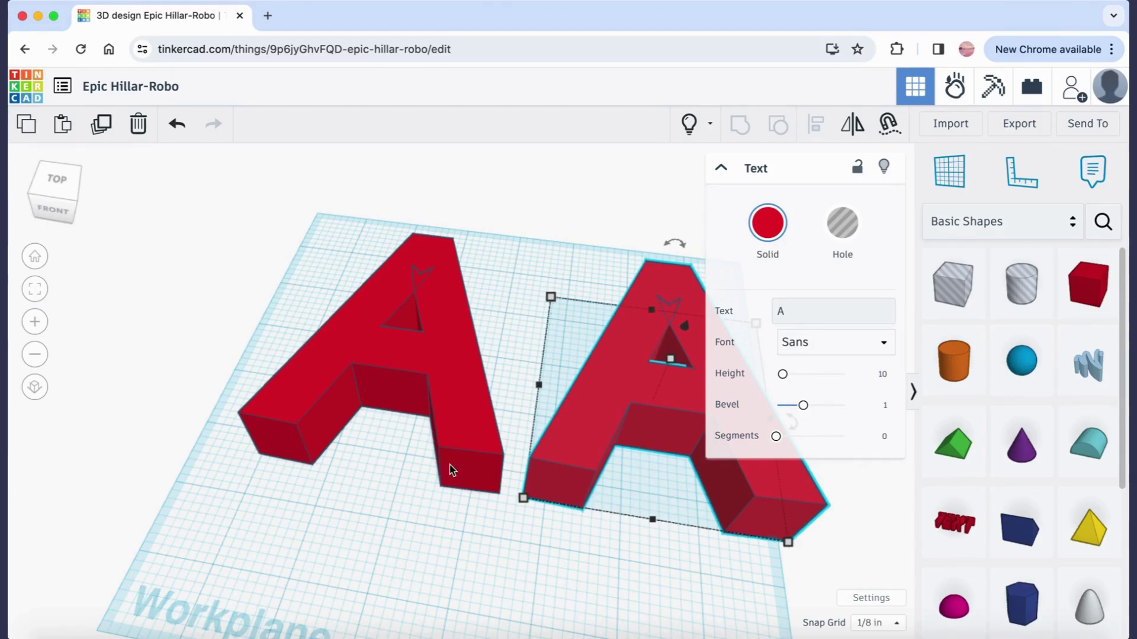
{"action": "left_click", "coordinate": [341, 522]}
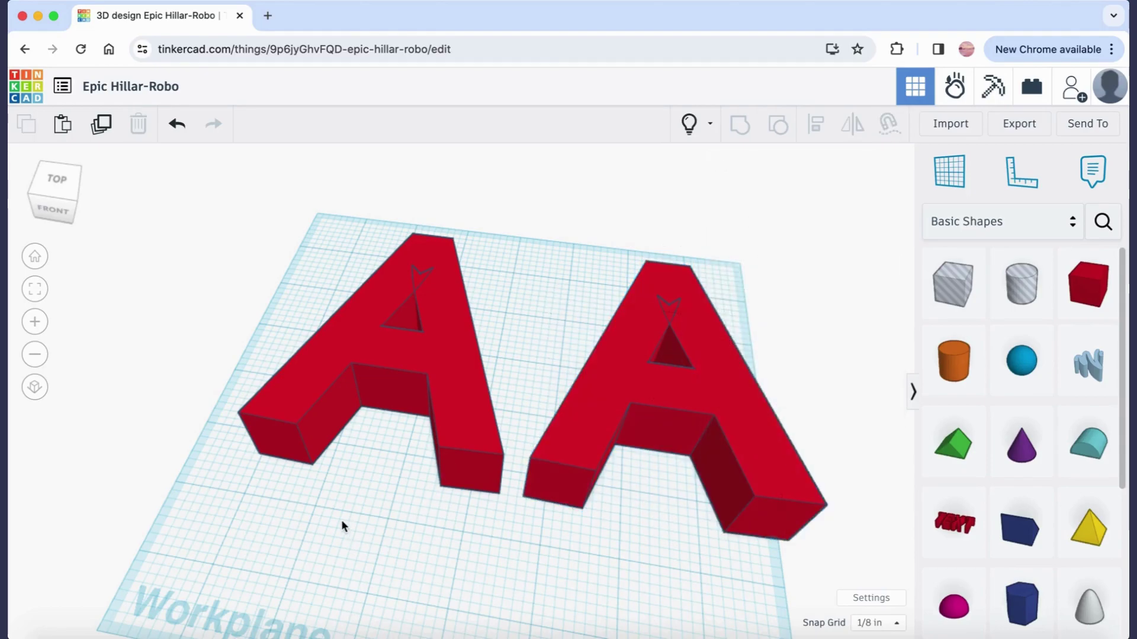
{"action": "left_click_drag", "start_coordinate": [622, 431], "coordinate": [720, 313]}
- Shift the original letter A about 0.27 in toward the back of the workplane and make another copy of it
{"action": "mouse_move", "coordinate": [433, 346]}
{"action": "left_mouse_down"}
{"action": "mouse_move", "coordinate": [432, 355]}
{"action": "mouse_move", "coordinate": [434, 330]}
{"action": "left_mouse_up"}
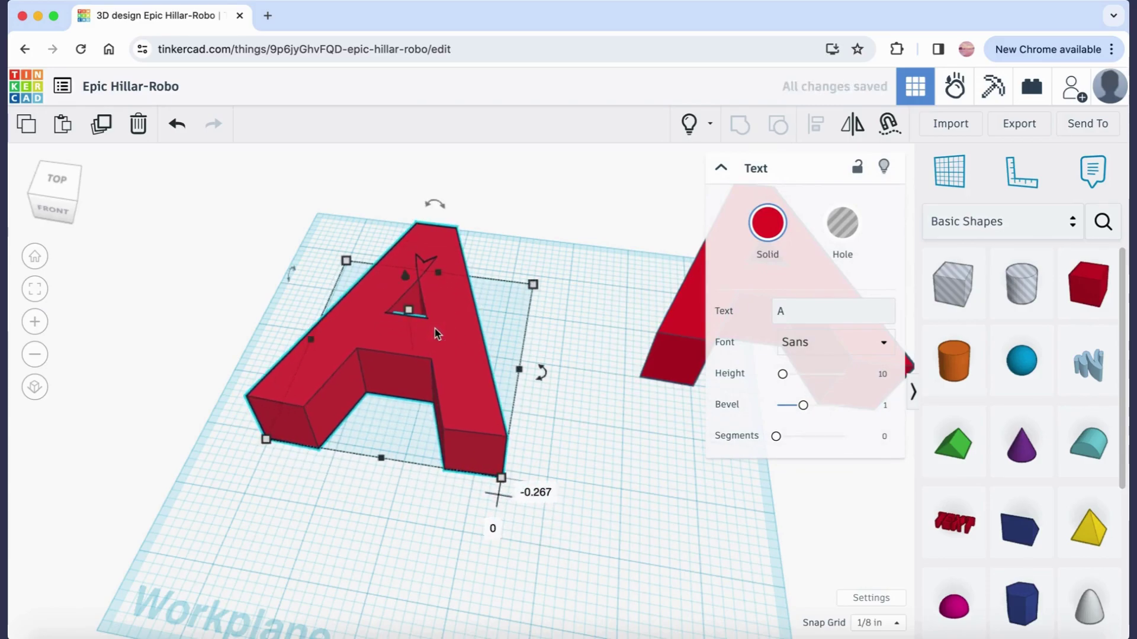
{"action": "key", "text": "super+c"}
{"action": "key", "text": "super+v"}
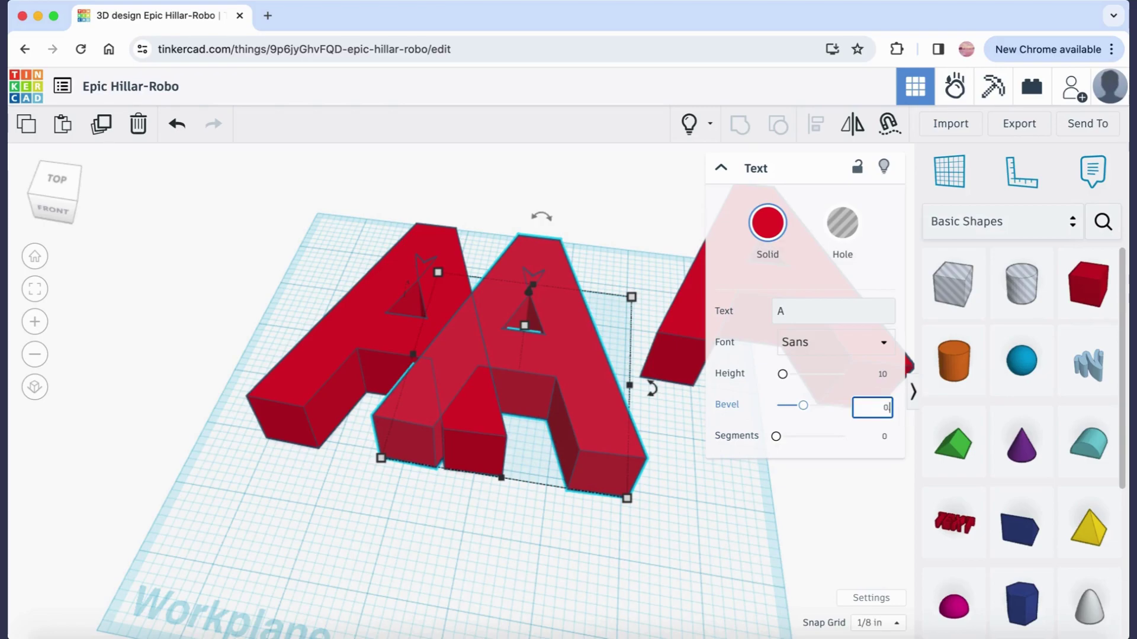
- Set the letter A copy's bevel to 0.75 and turn it into a hole shifted closer to the original A
{"action": "key", "text": "Return"}
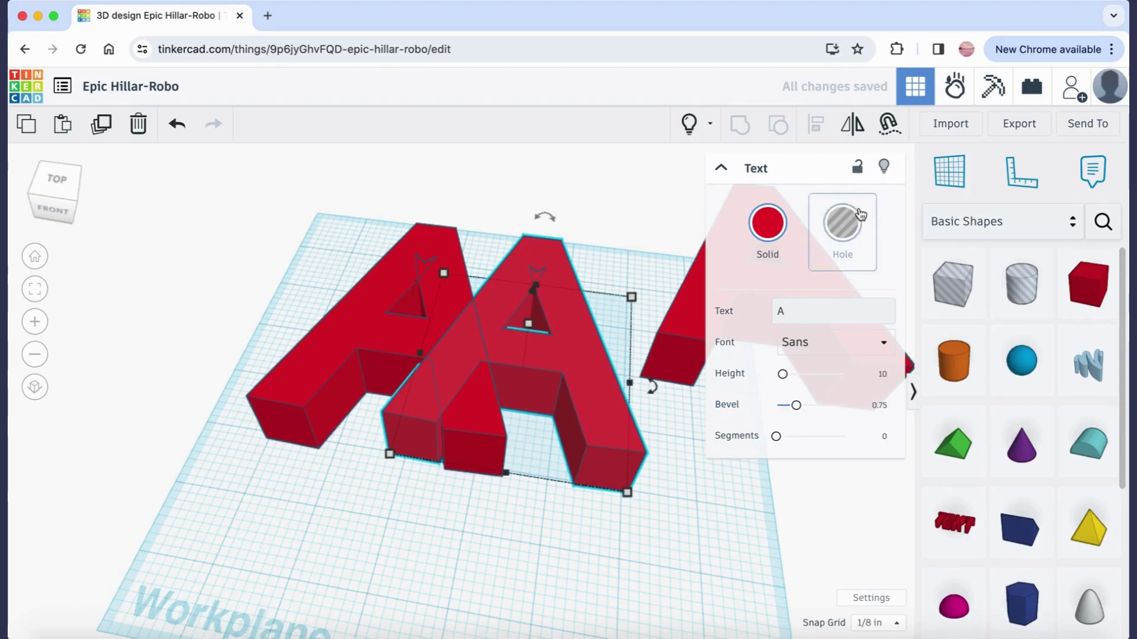
{"action": "left_click", "coordinate": [847, 224]}
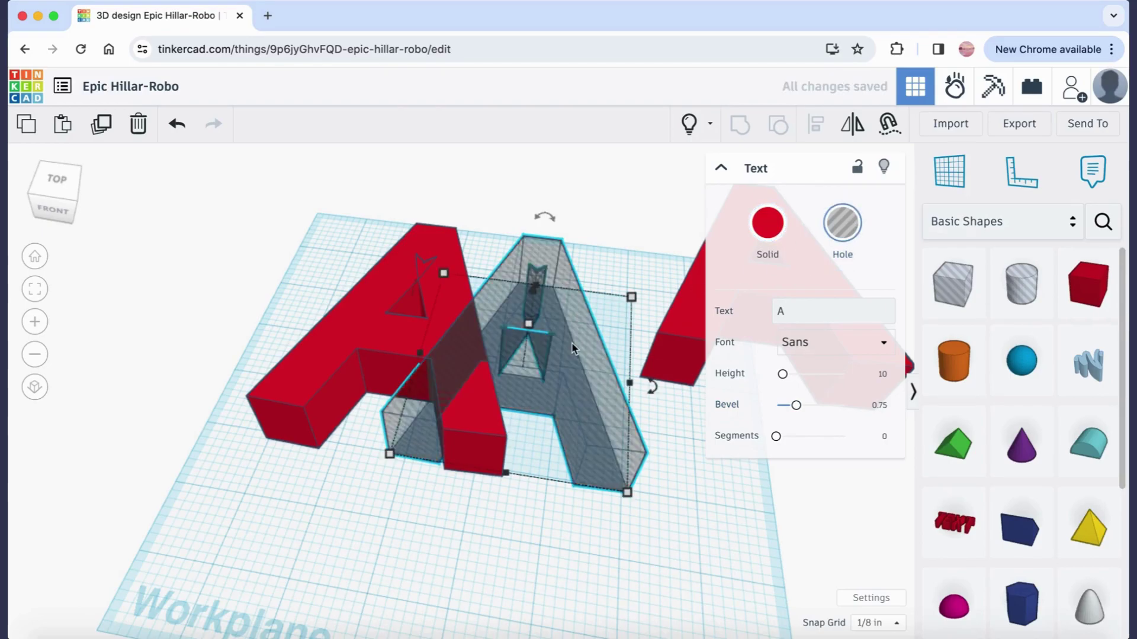
{"action": "left_click_drag", "start_coordinate": [572, 348], "coordinate": [534, 346]}
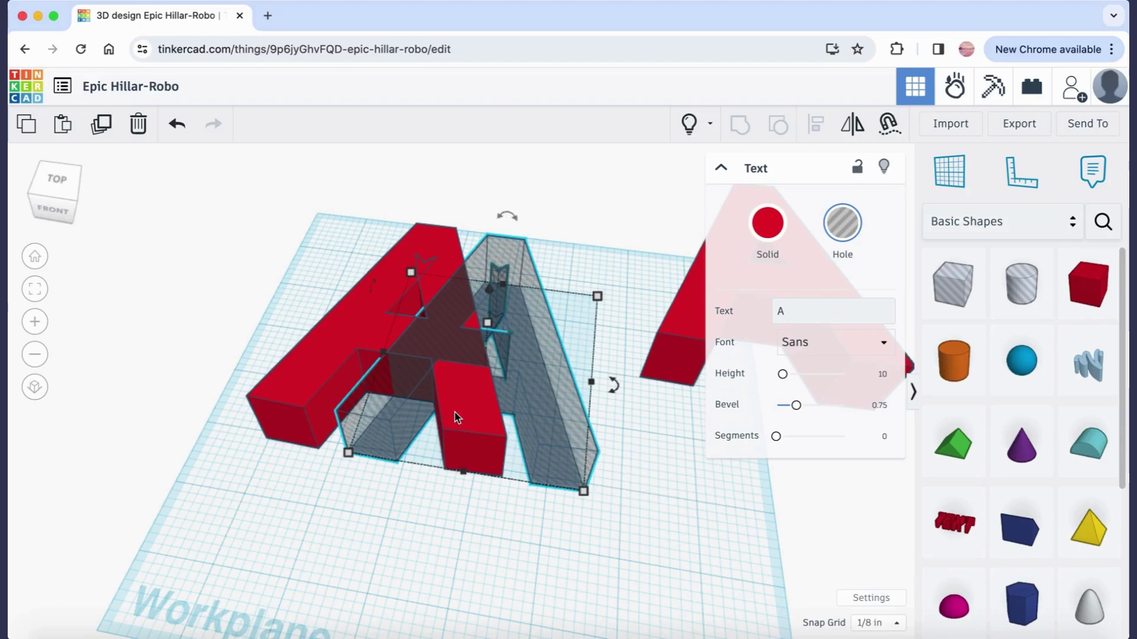
- Align the solid A and the hole A so that they share the same center across the width
{"action": "left_click_drag", "start_coordinate": [290, 266], "coordinate": [498, 510]}
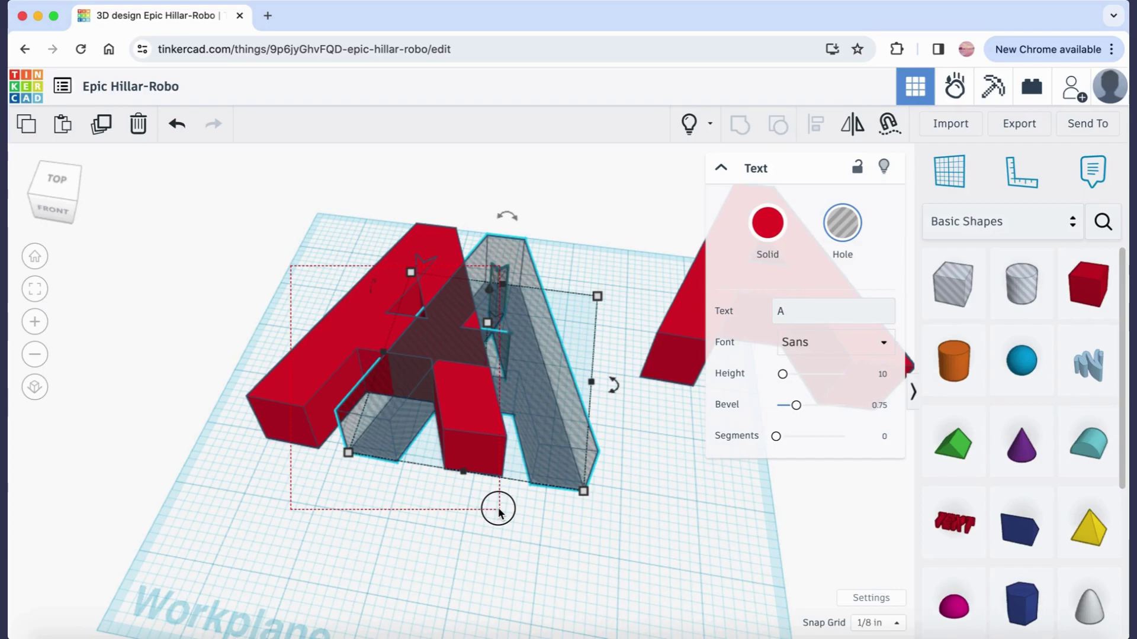
{"action": "left_click_drag", "start_coordinate": [500, 513], "coordinate": [500, 513]}
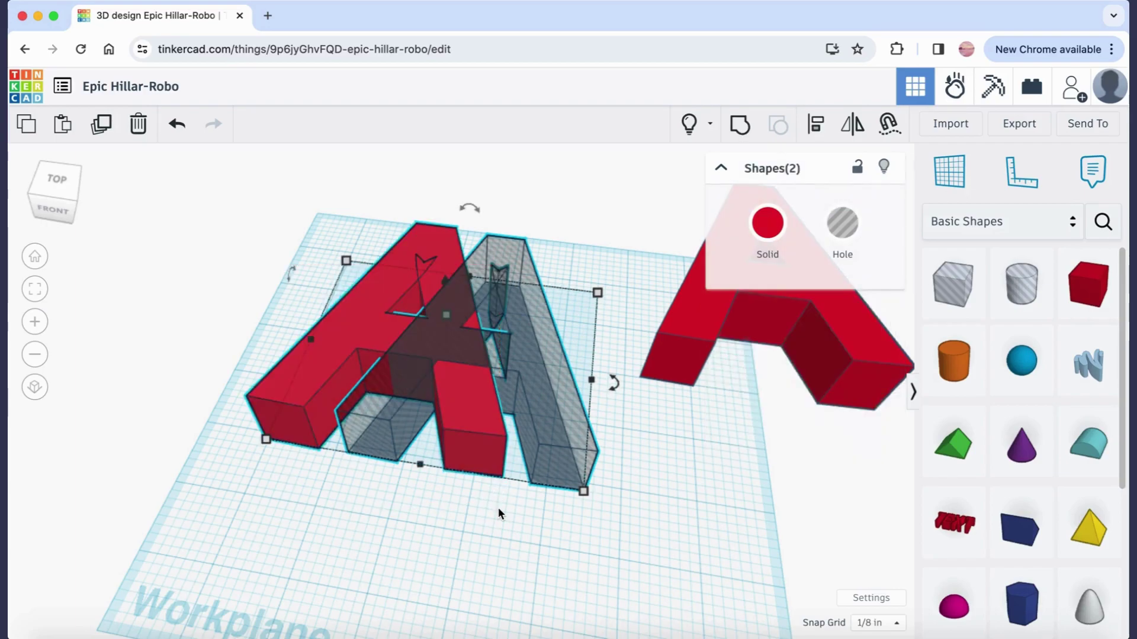
{"action": "left_click", "coordinate": [818, 126]}
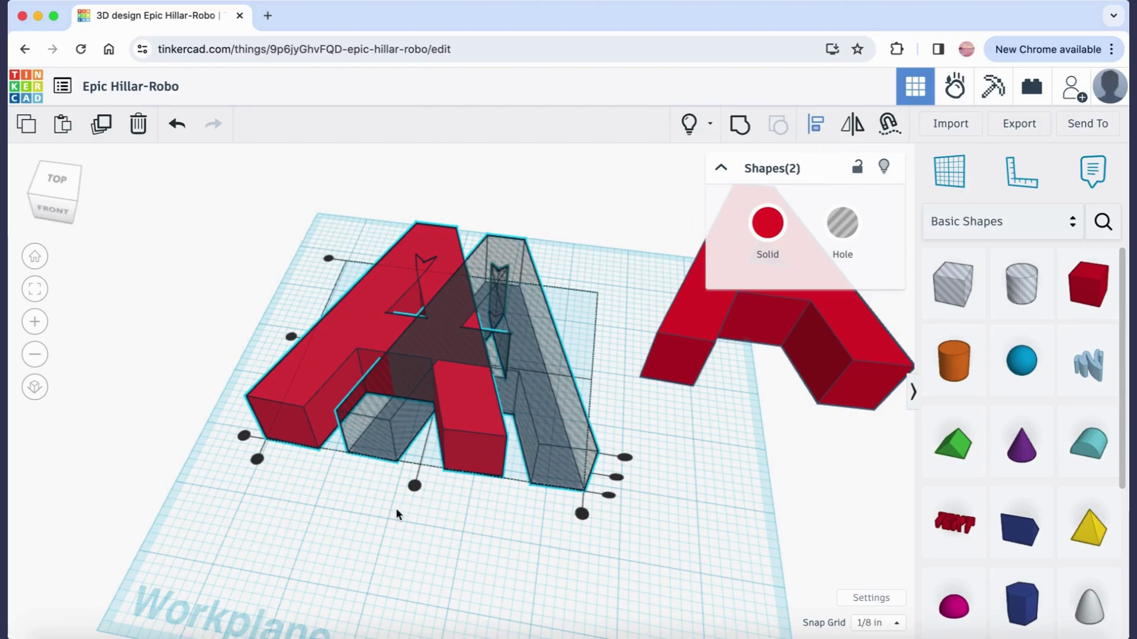
{"action": "left_click", "coordinate": [415, 486]}
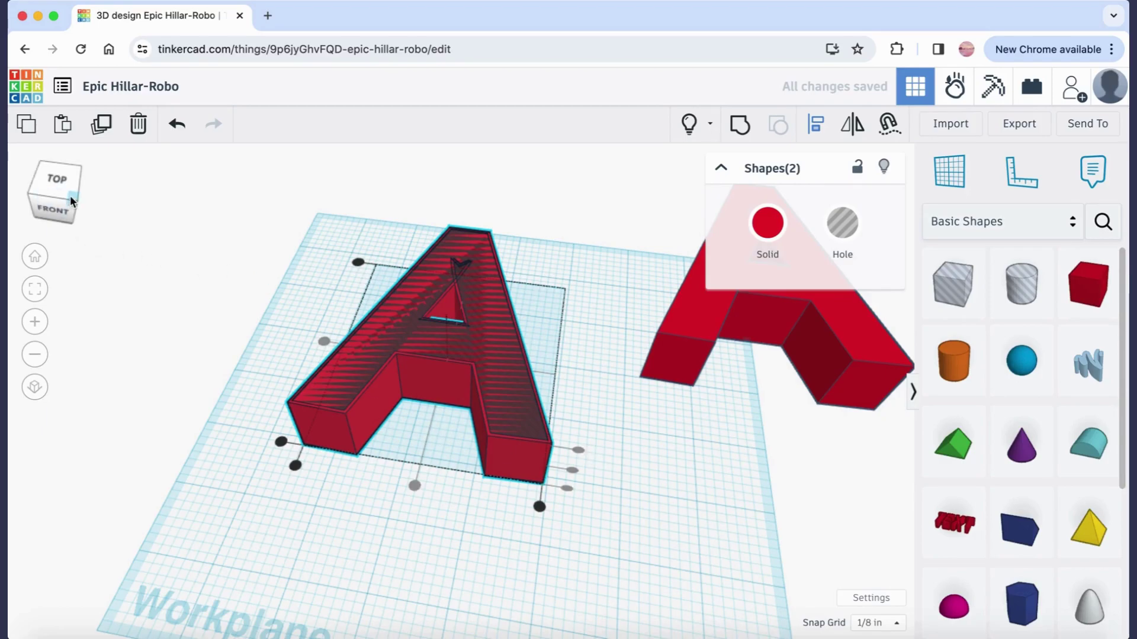
{"action": "left_click", "coordinate": [56, 201]}
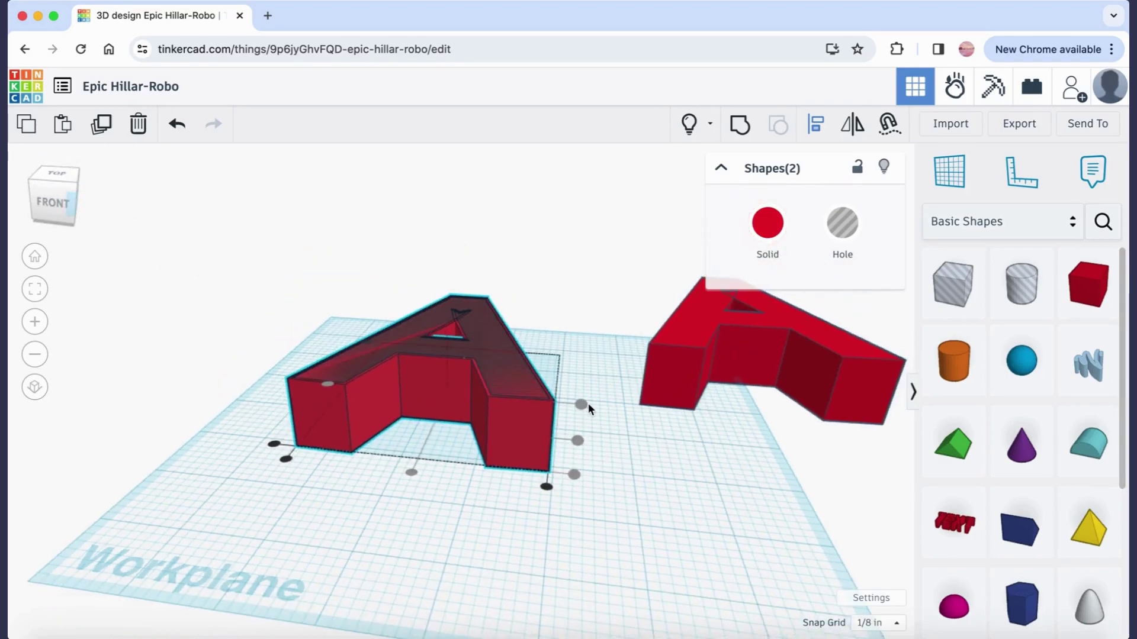
{"action": "left_click", "coordinate": [583, 405]}
- Raise the hole letter A by 1/8 in so it leaves a floor in the solid letter
{"action": "left_click", "coordinate": [522, 376]}
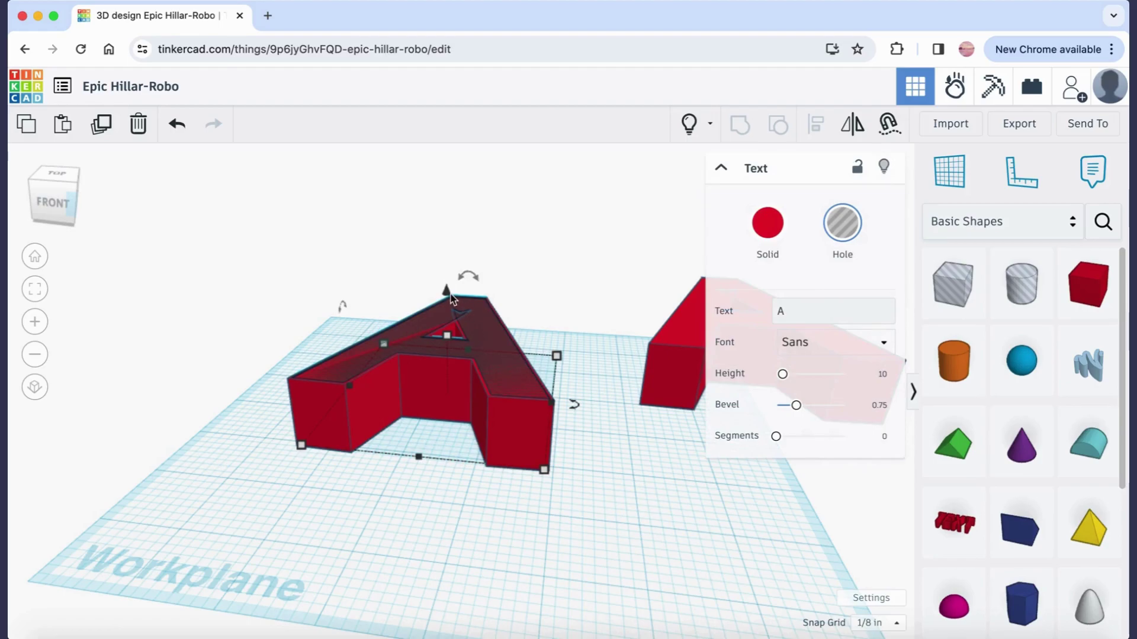
{"action": "left_click_drag", "start_coordinate": [446, 287], "coordinate": [448, 290]}
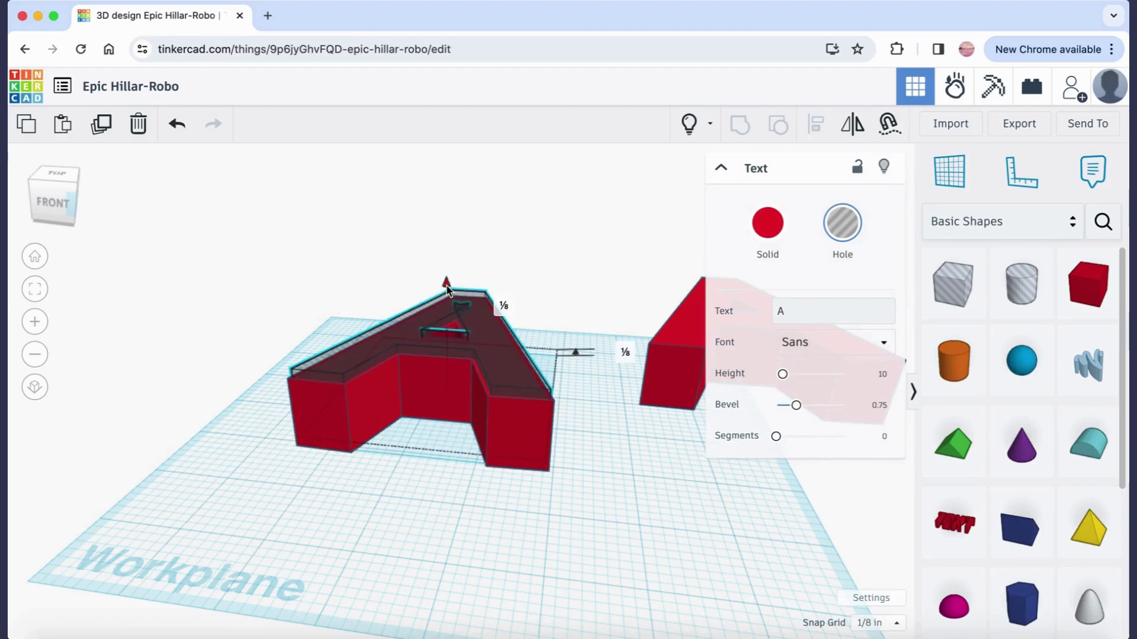
{"action": "left_click_drag", "start_coordinate": [447, 290], "coordinate": [447, 291]}
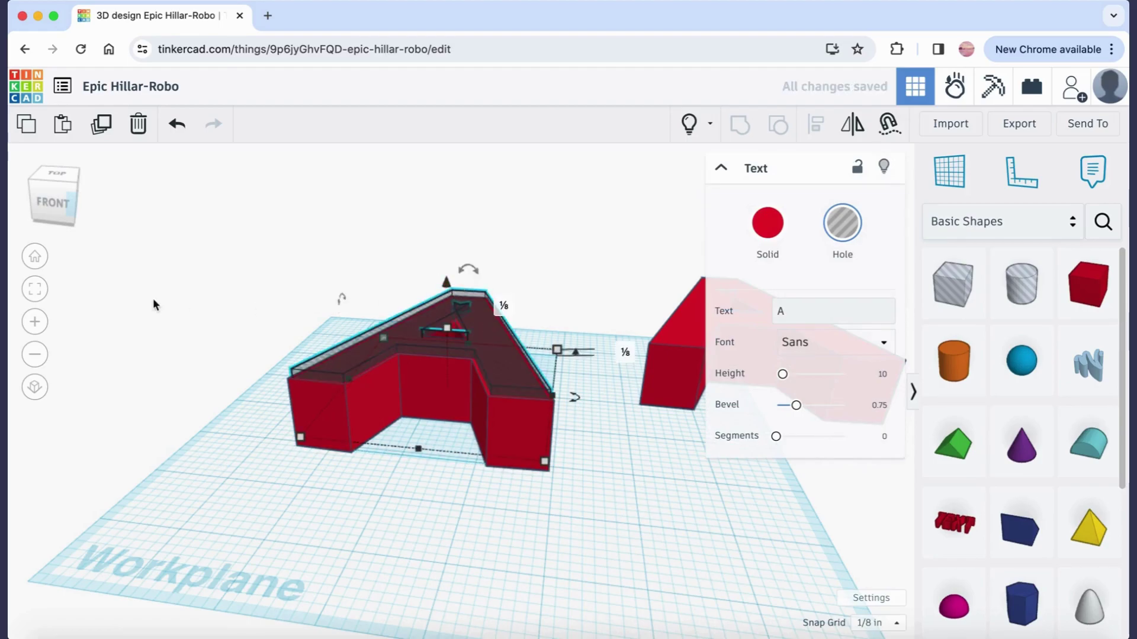
- Group the solid A with the raised hole A to hollow out the letter
{"action": "left_click", "coordinate": [75, 188]}
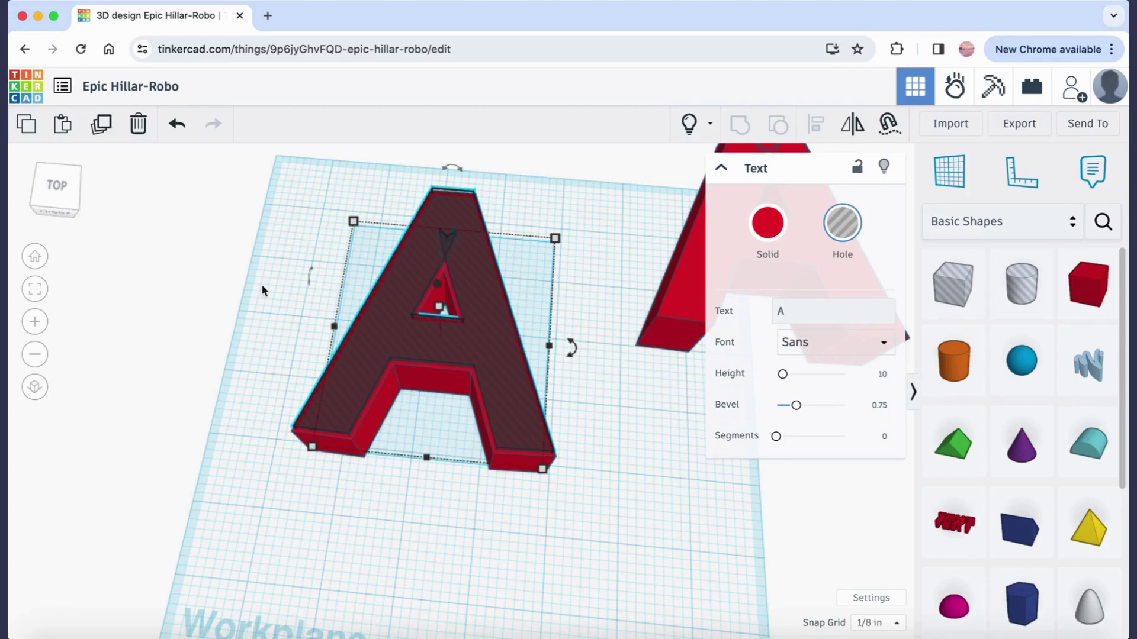
{"action": "left_click_drag", "start_coordinate": [295, 196], "coordinate": [557, 506]}
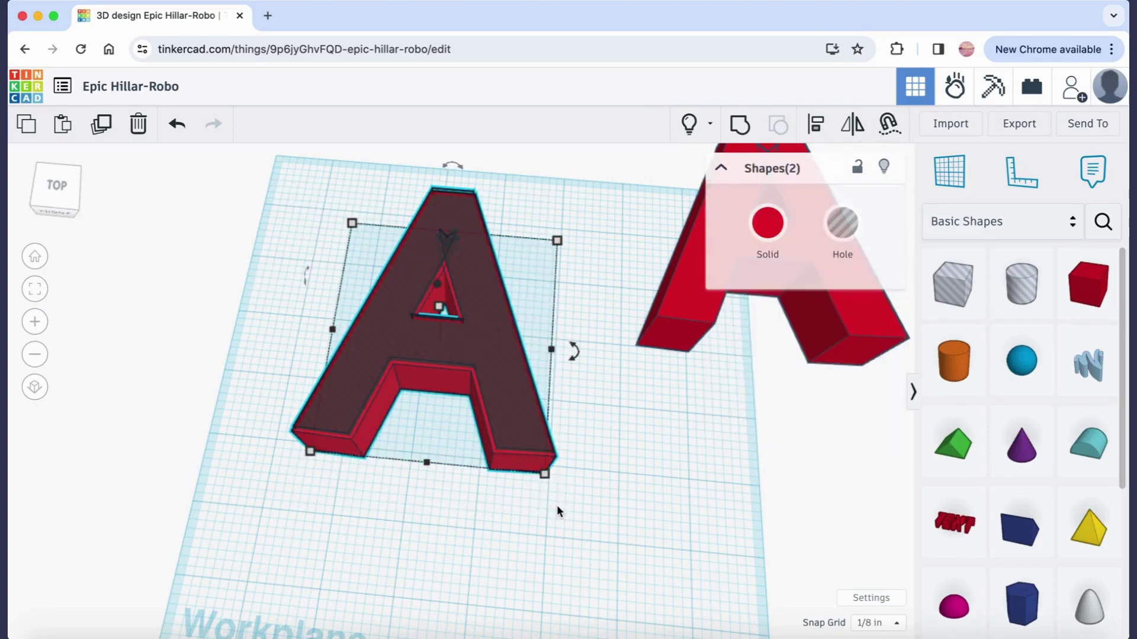
{"action": "left_click", "coordinate": [740, 125]}
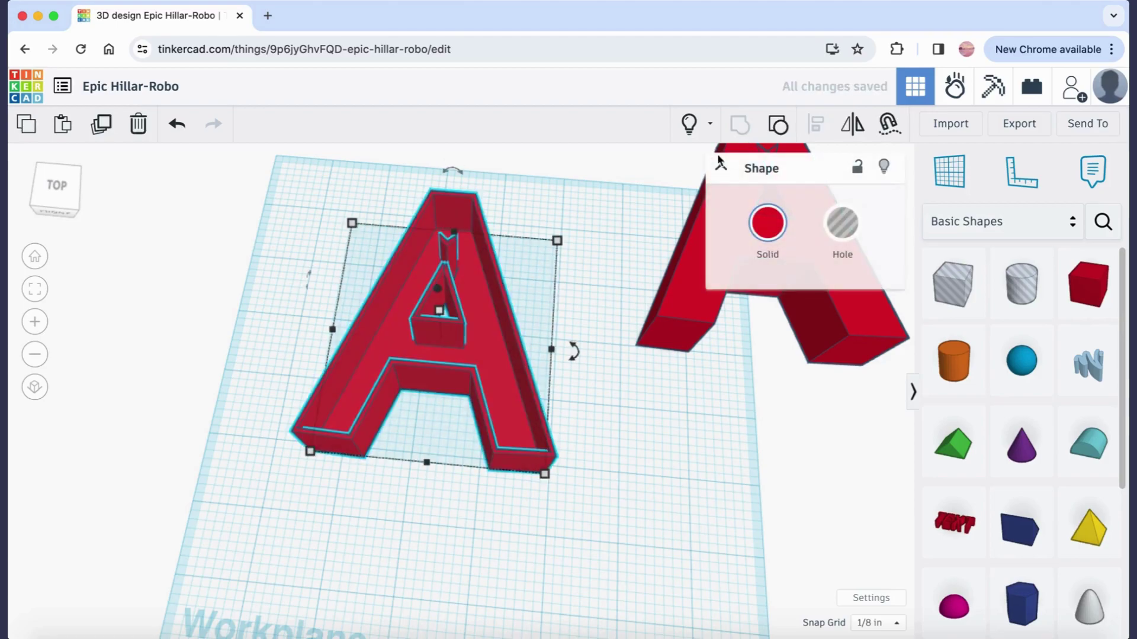
{"action": "left_click", "coordinate": [609, 566]}
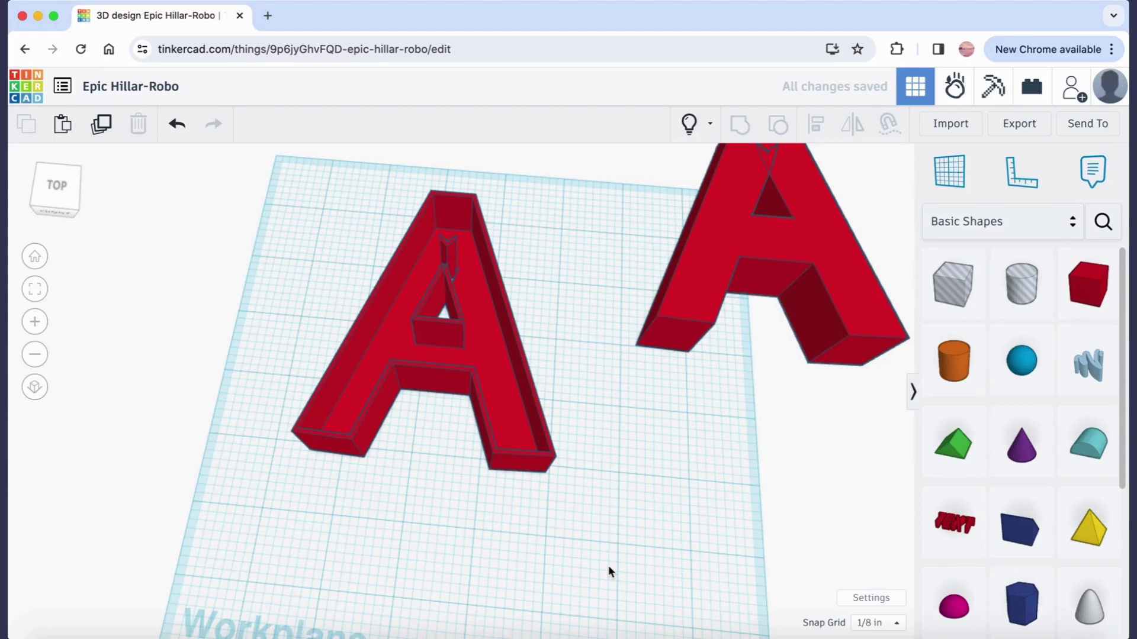
- Examine the hollowed A from several angles, focusing on the area between its triangular counter and the apex
{"action": "key", "text": "ctrl+z"}
{"action": "right_click_drag", "start_coordinate": [608, 567], "coordinate": [246, 296]}
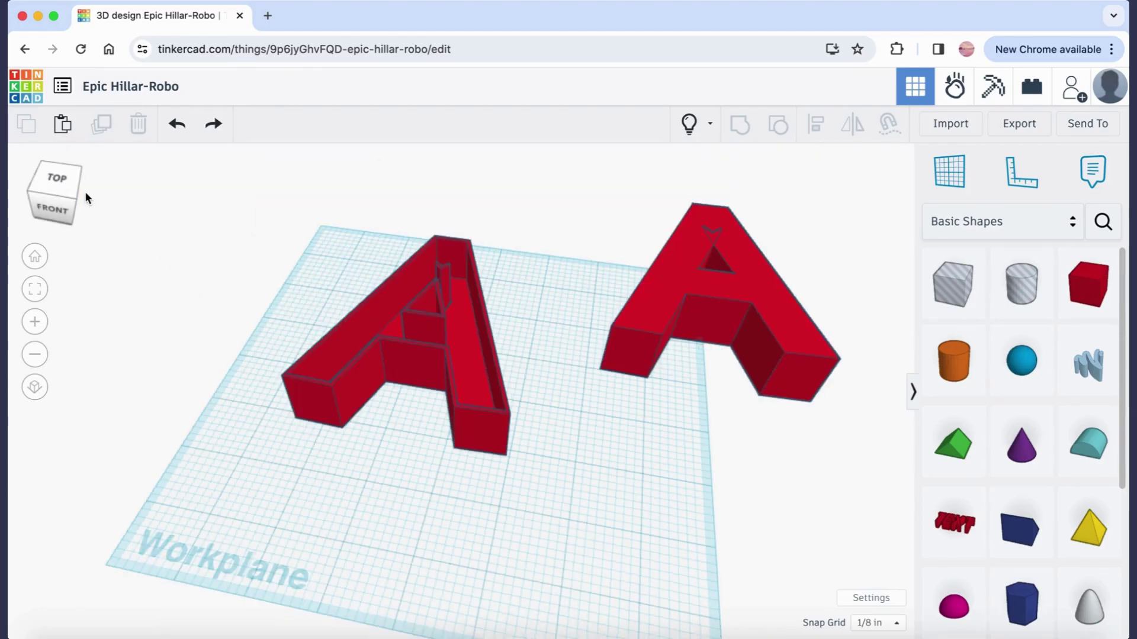
{"action": "left_click", "coordinate": [77, 175]}
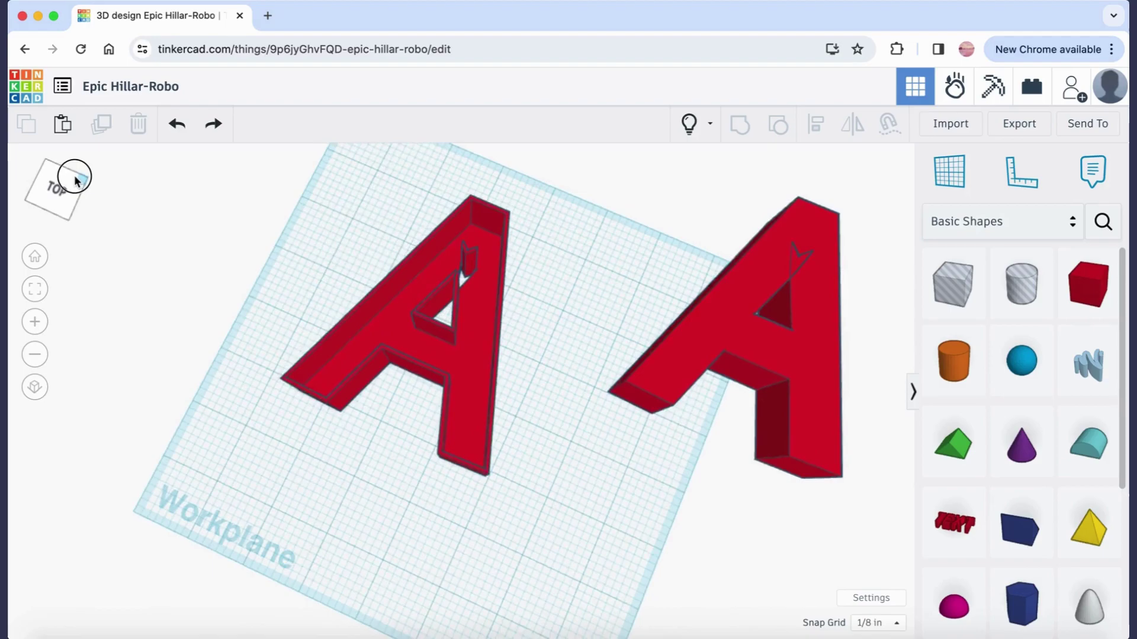
{"action": "left_click", "coordinate": [72, 181]}
{"action": "left_click", "coordinate": [65, 181]}
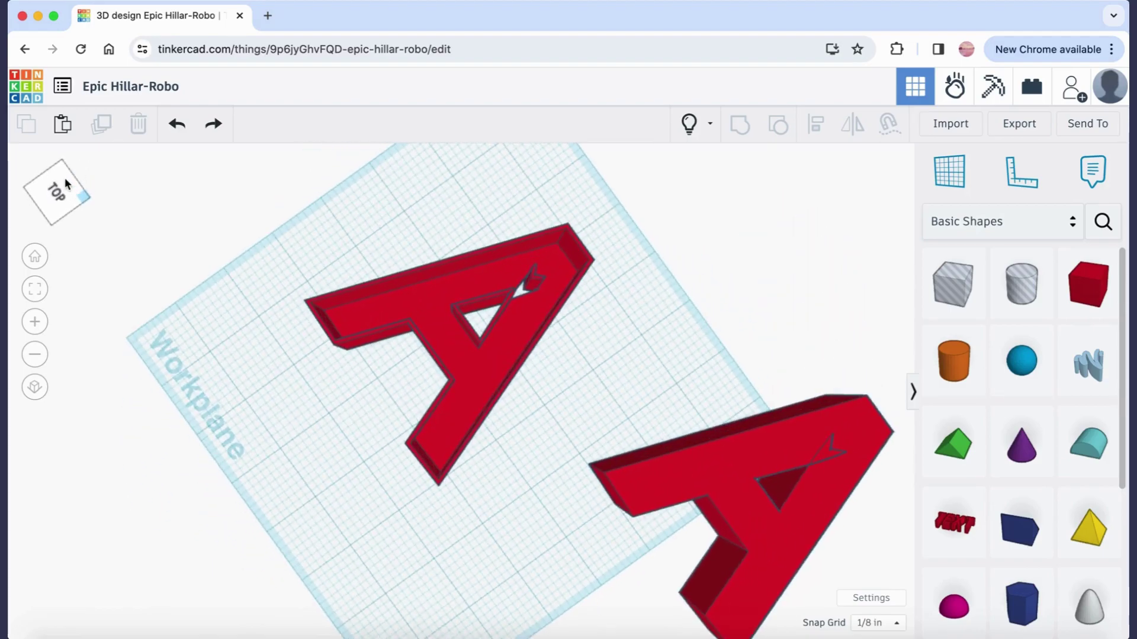
{"action": "scroll", "coordinate": [531, 275], "scroll_direction": "up", "scroll_amount": 6}
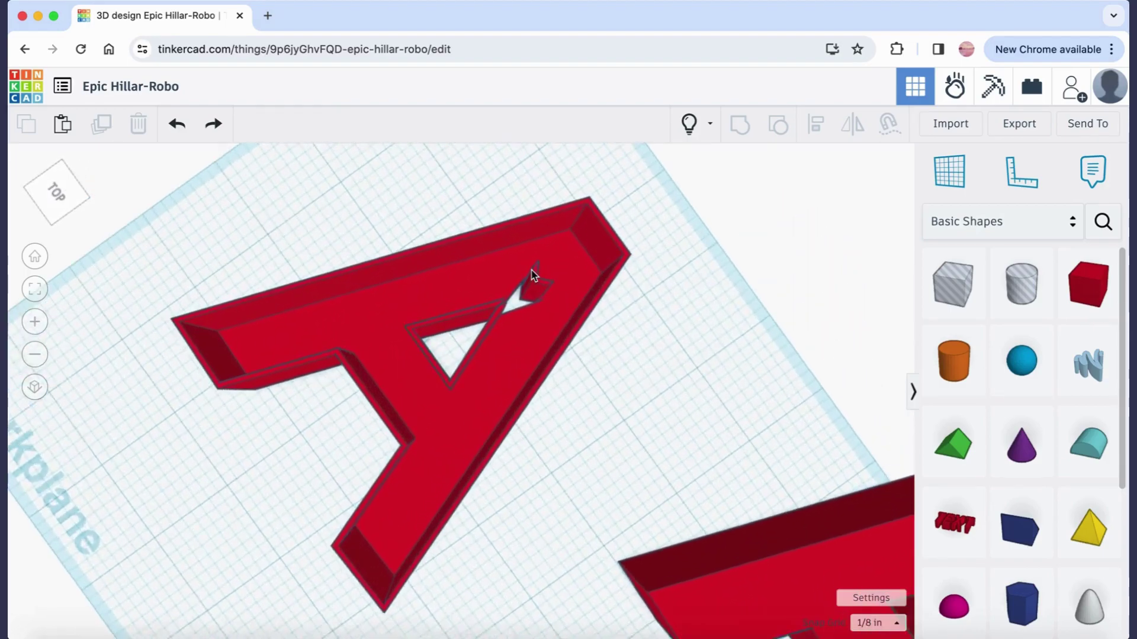
{"action": "scroll", "coordinate": [532, 275], "scroll_direction": "down", "scroll_amount": 3}
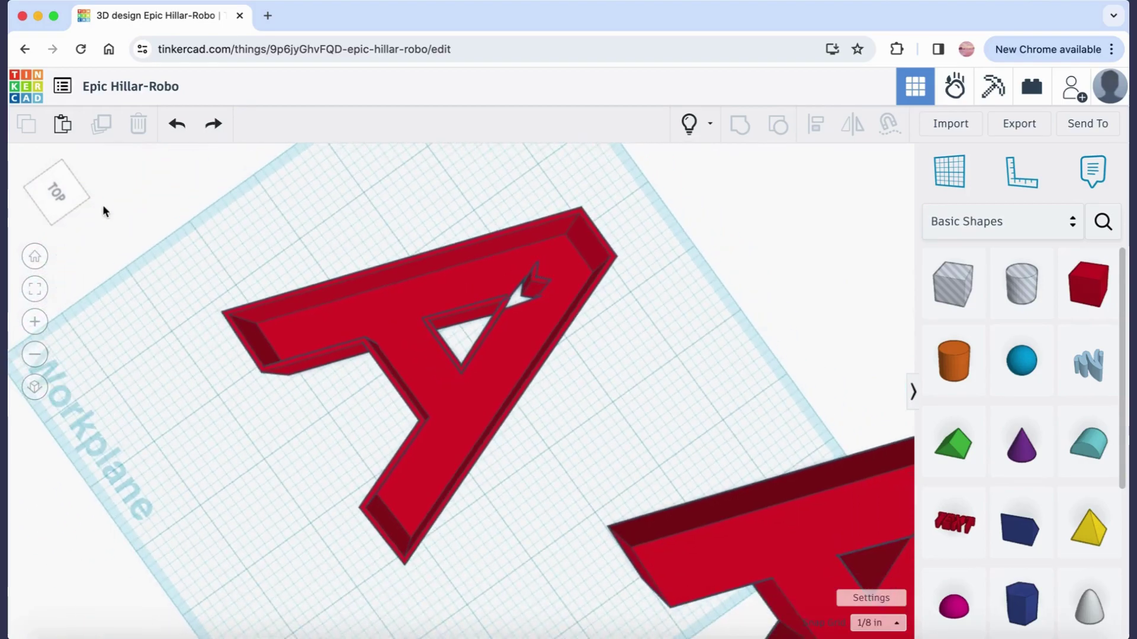
{"action": "left_click", "coordinate": [57, 220]}
{"action": "left_click", "coordinate": [56, 218]}
{"action": "left_click", "coordinate": [48, 226]}
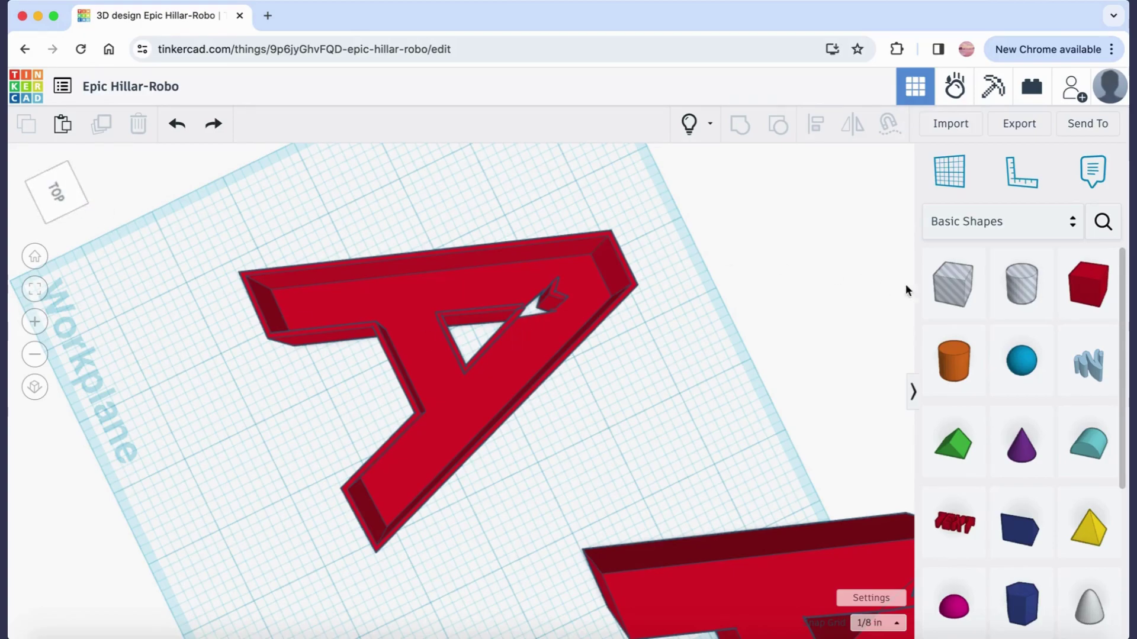
- Place a cylinder hole over the stray wall piece near the A's apex and shrink its footprint to about 1/2 by 3/8 in
{"action": "left_click_drag", "start_coordinate": [1021, 285], "coordinate": [549, 305]}
{"action": "left_click_drag", "start_coordinate": [533, 360], "coordinate": [552, 345]}
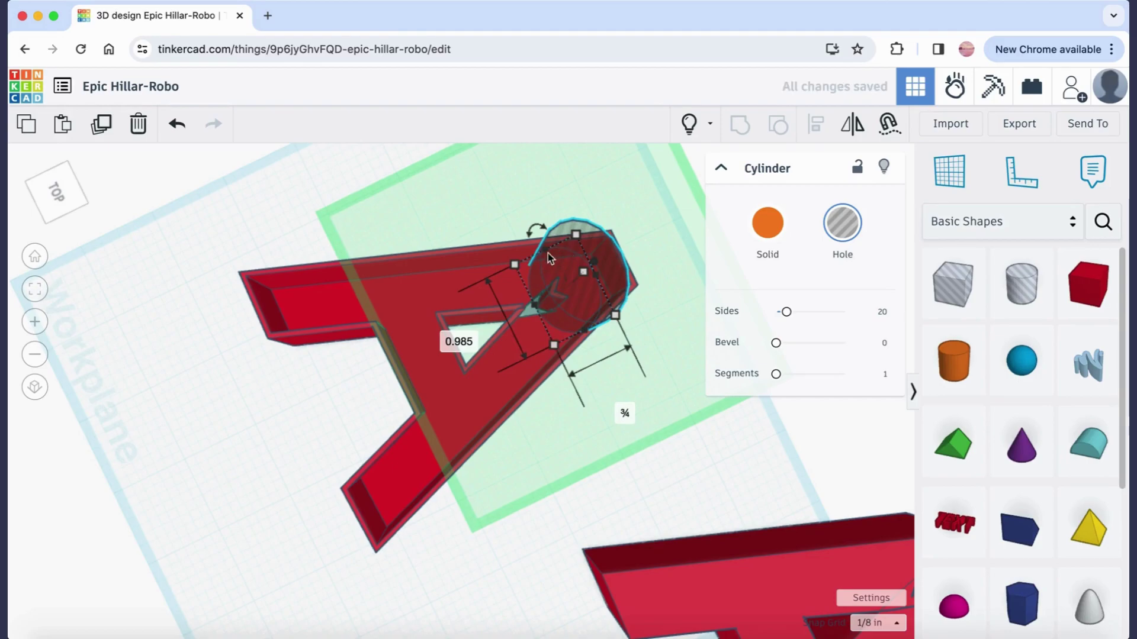
{"action": "left_click_drag", "start_coordinate": [546, 251], "coordinate": [571, 288]}
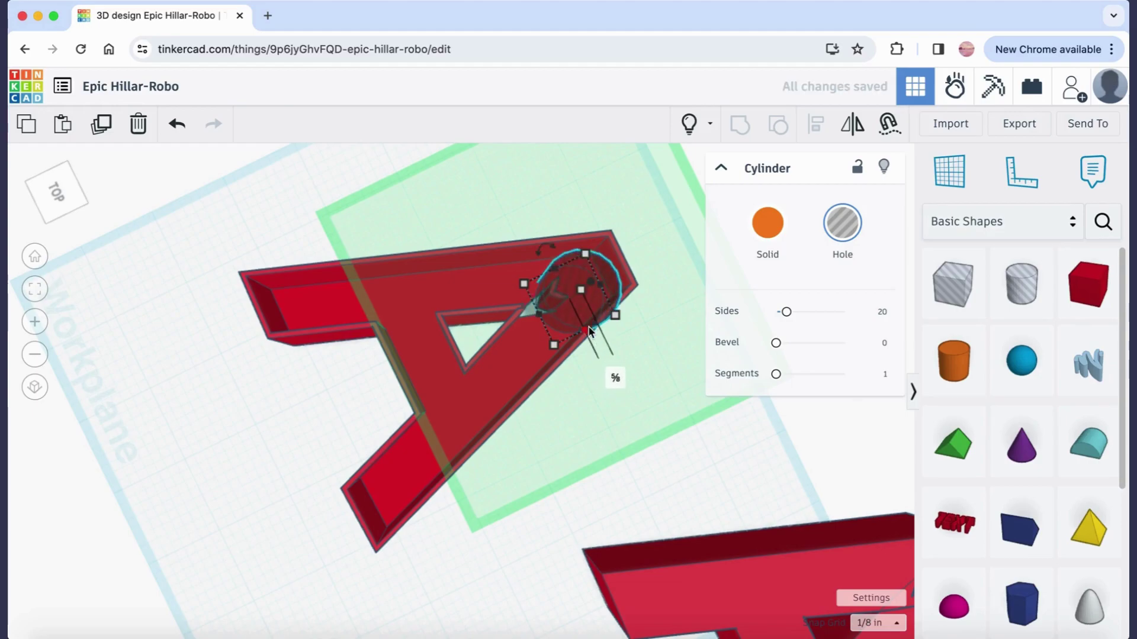
{"action": "left_click_drag", "start_coordinate": [585, 329], "coordinate": [570, 314]}
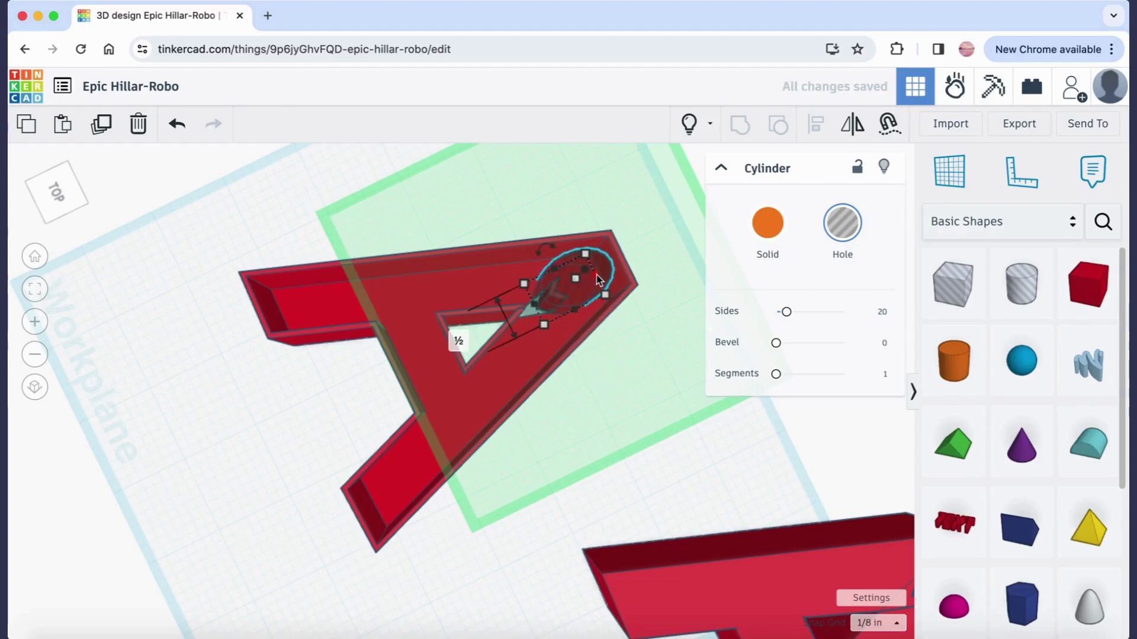
{"action": "left_click_drag", "start_coordinate": [595, 274], "coordinate": [559, 287]}
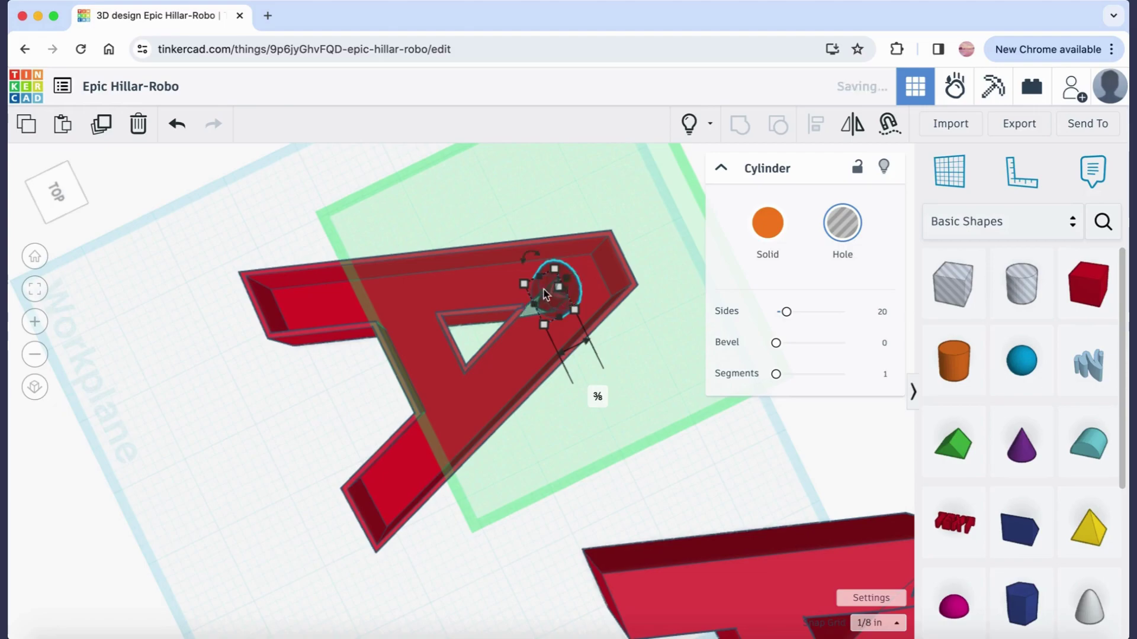
- Lower the cylinder hole 3/4 in into the hollow letter and widen its narrow side to 1/2 in
{"action": "left_click_drag", "start_coordinate": [68, 216], "coordinate": [13, 208]}
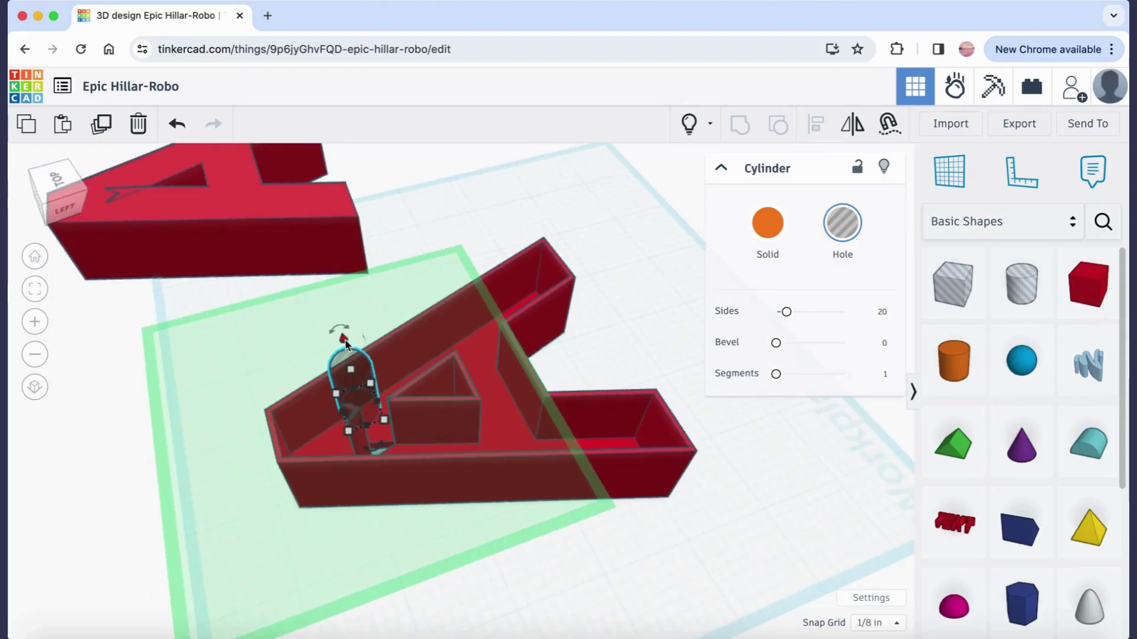
{"action": "left_click_drag", "start_coordinate": [346, 343], "coordinate": [356, 393]}
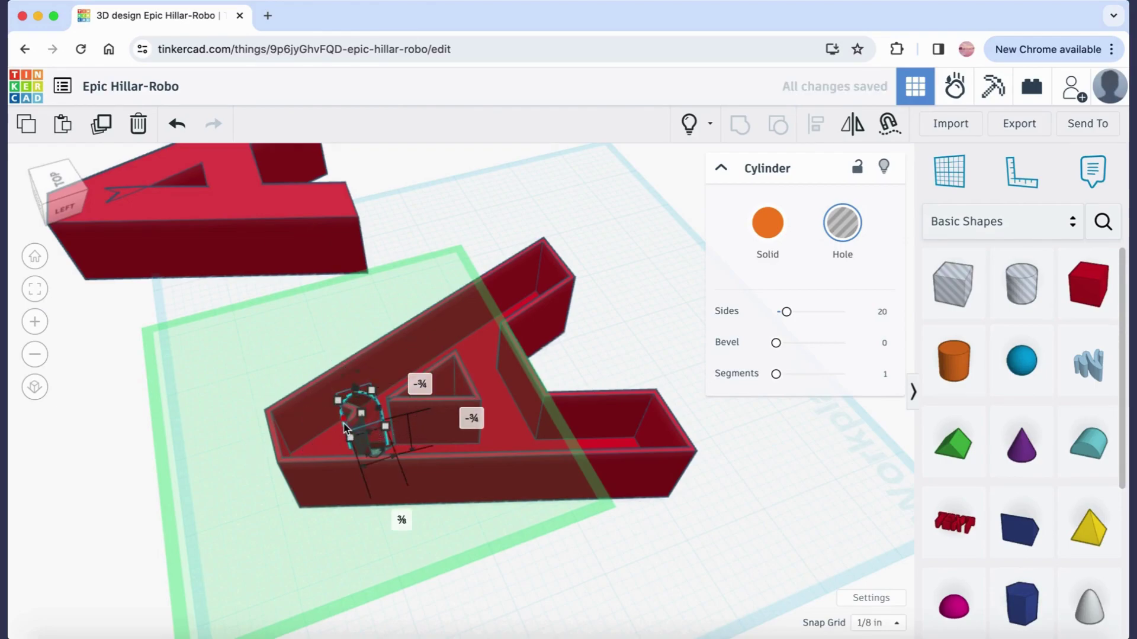
{"action": "left_click_drag", "start_coordinate": [344, 419], "coordinate": [330, 431]}
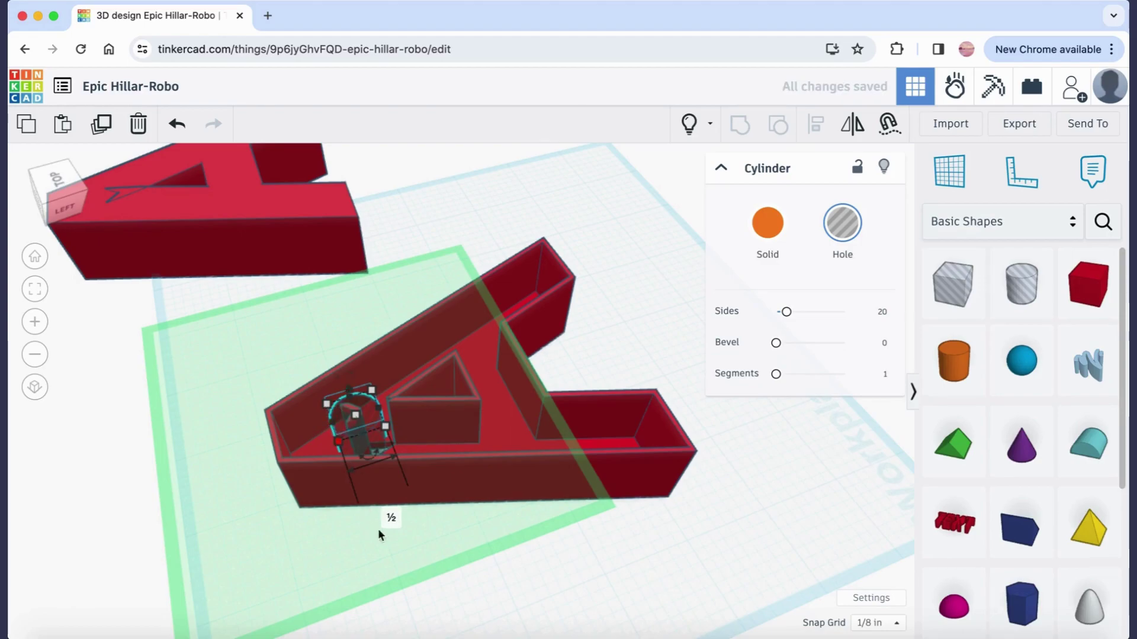
- Make the cylinder hole slightly taller and group it with the hollow A to cut away the stray wall piece
{"action": "left_click", "coordinate": [532, 223]}
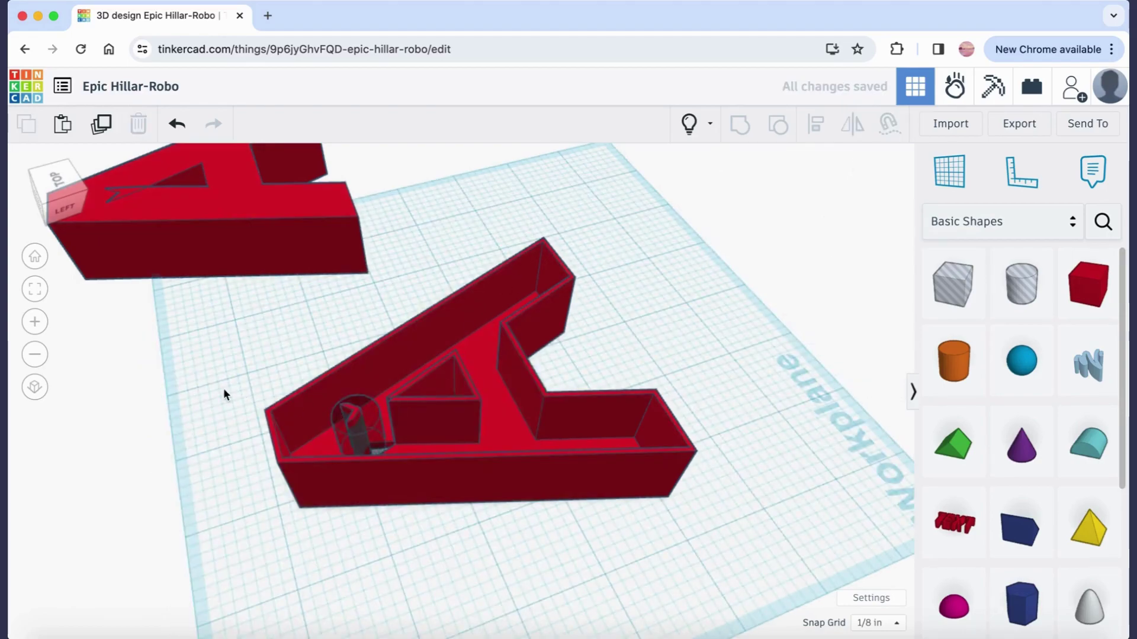
{"action": "left_click", "coordinate": [358, 420]}
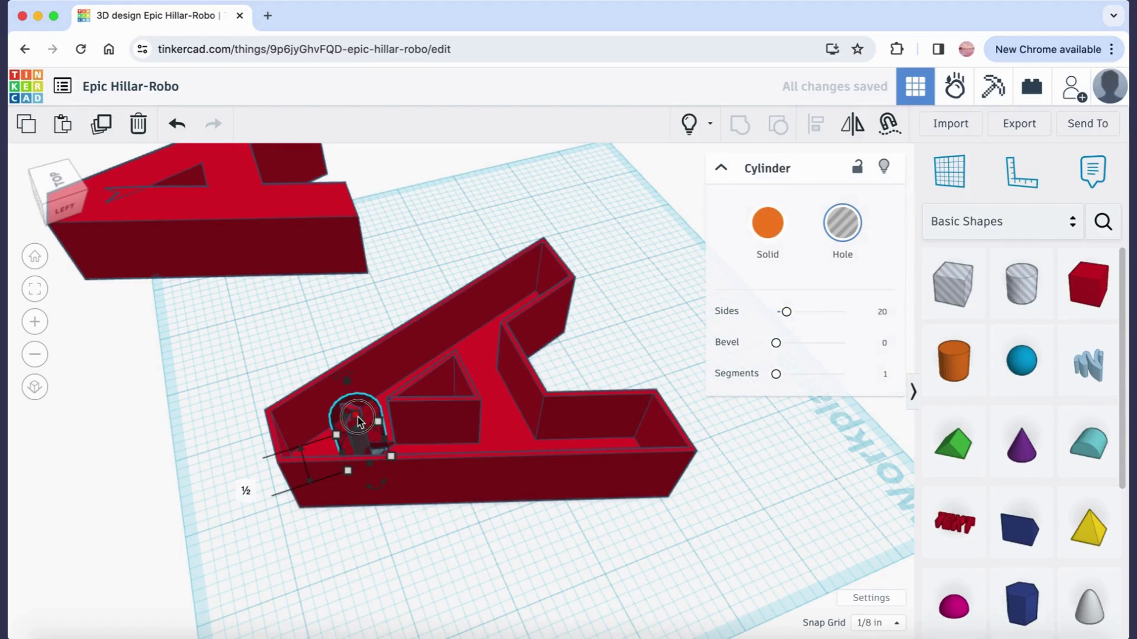
{"action": "left_click_drag", "start_coordinate": [359, 420], "coordinate": [354, 405]}
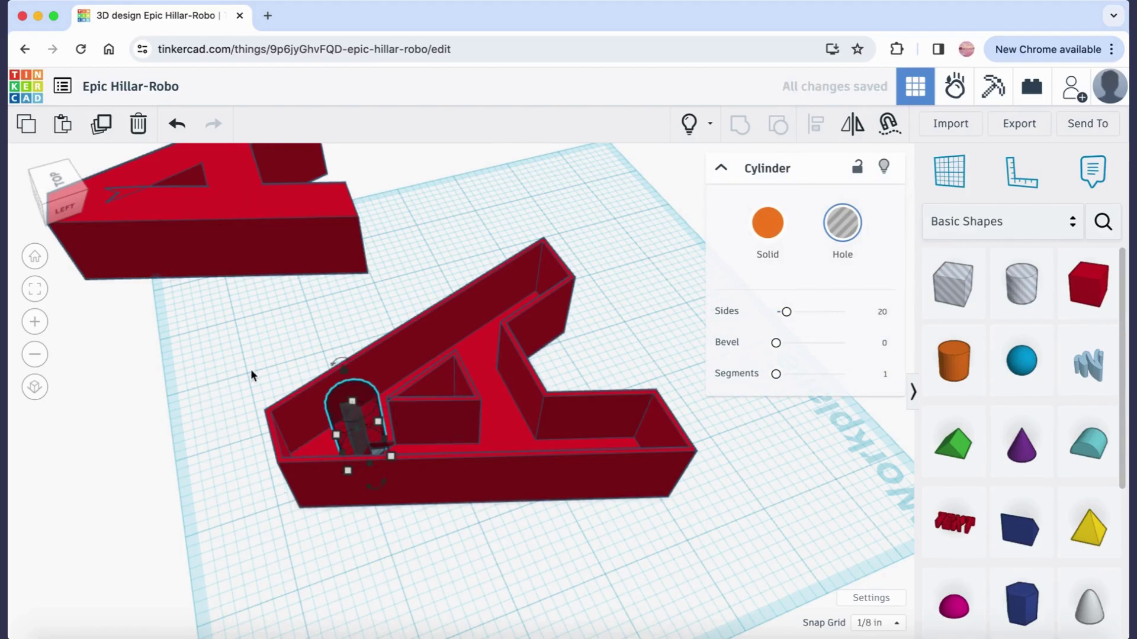
{"action": "left_click_drag", "start_coordinate": [247, 363], "coordinate": [494, 535]}
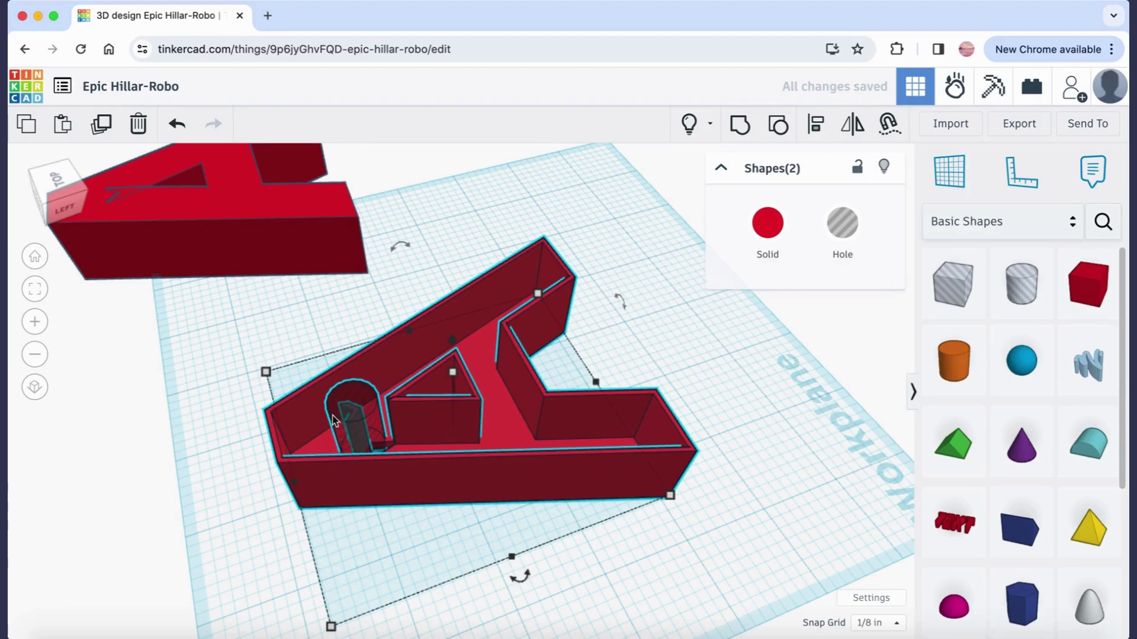
{"action": "left_click", "coordinate": [737, 127]}
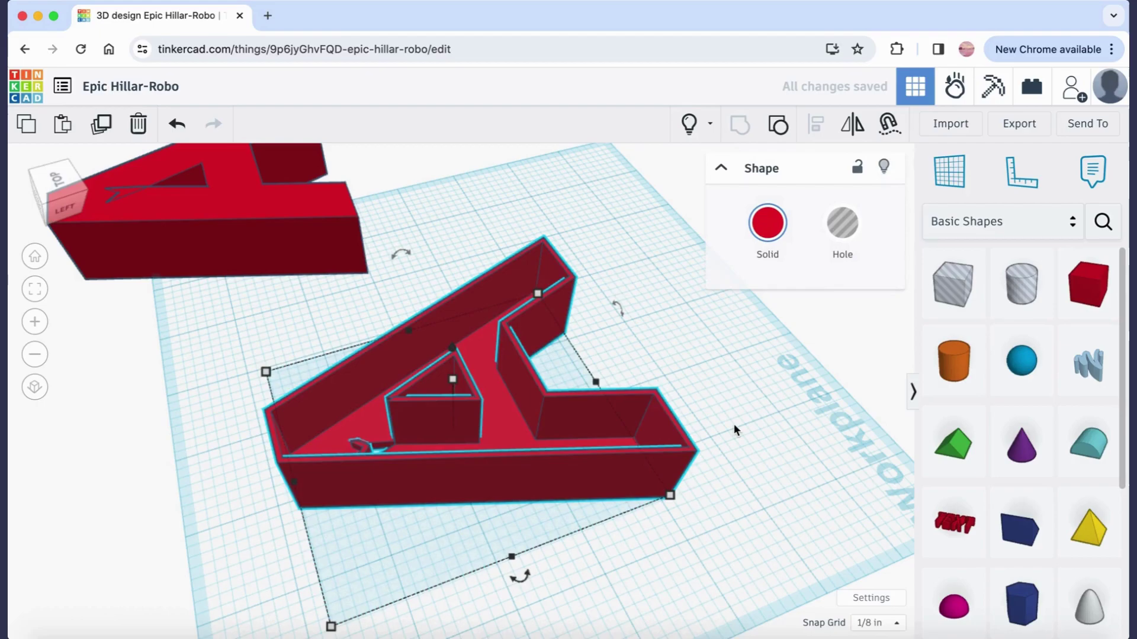
{"action": "left_click", "coordinate": [787, 471]}
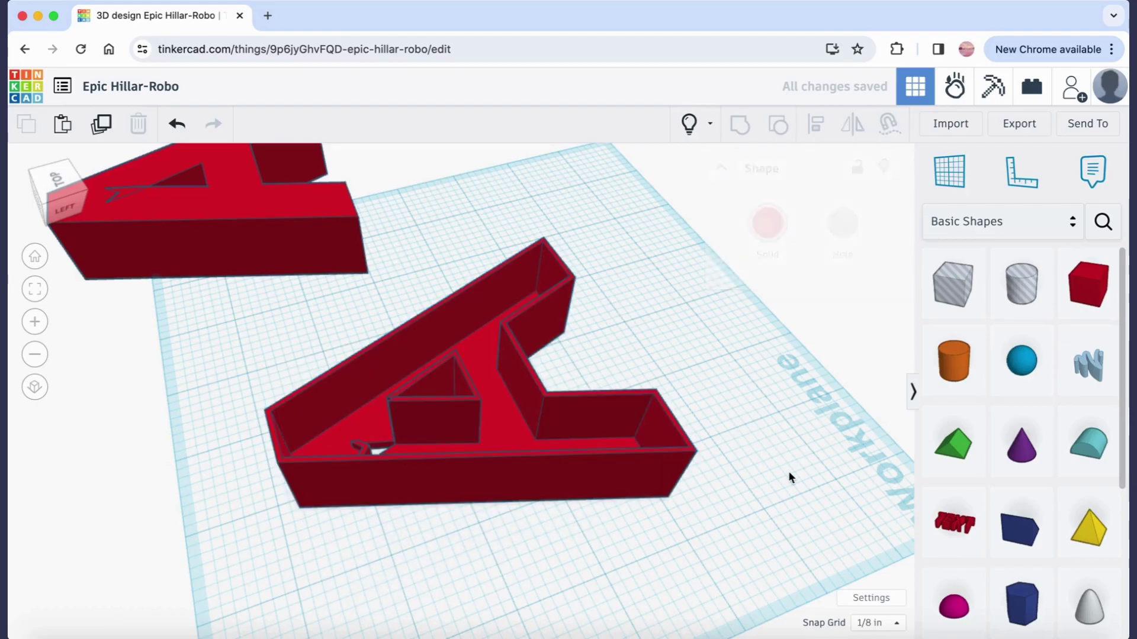
{"action": "left_click", "coordinate": [76, 199]}
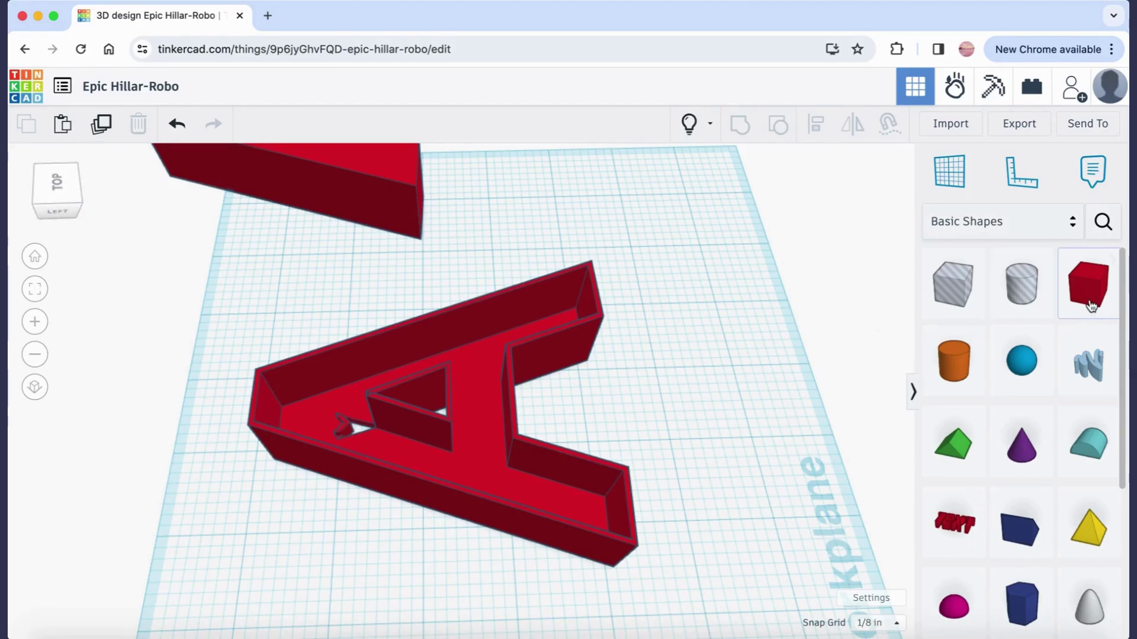
- Place a solid box inside the hollow A over the hole in its floor near the apex and set its height to 0.25 in
{"action": "left_click_drag", "start_coordinate": [1088, 284], "coordinate": [348, 431]}
{"action": "left_click_drag", "start_coordinate": [341, 370], "coordinate": [346, 409]}
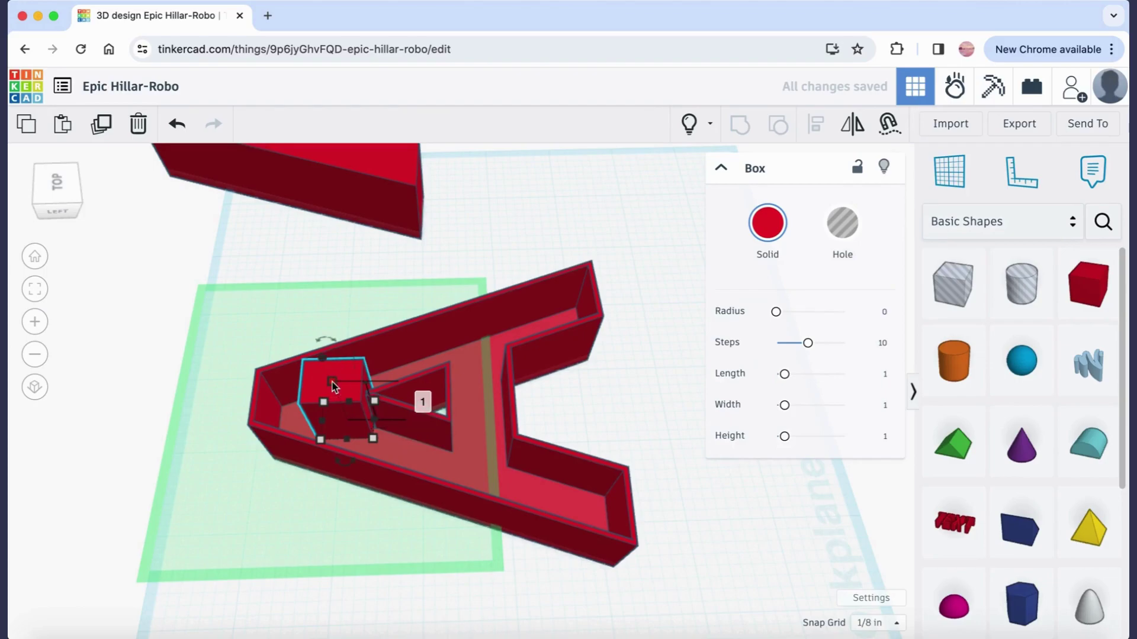
{"action": "left_click", "coordinate": [424, 402]}
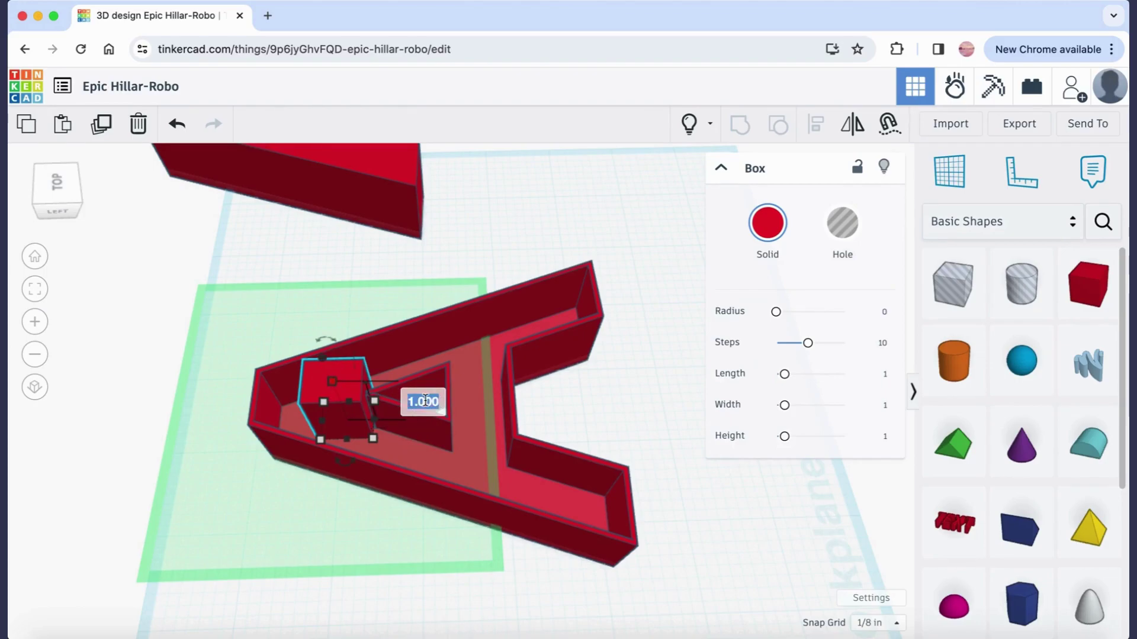
{"action": "type", "text": "0.25"}
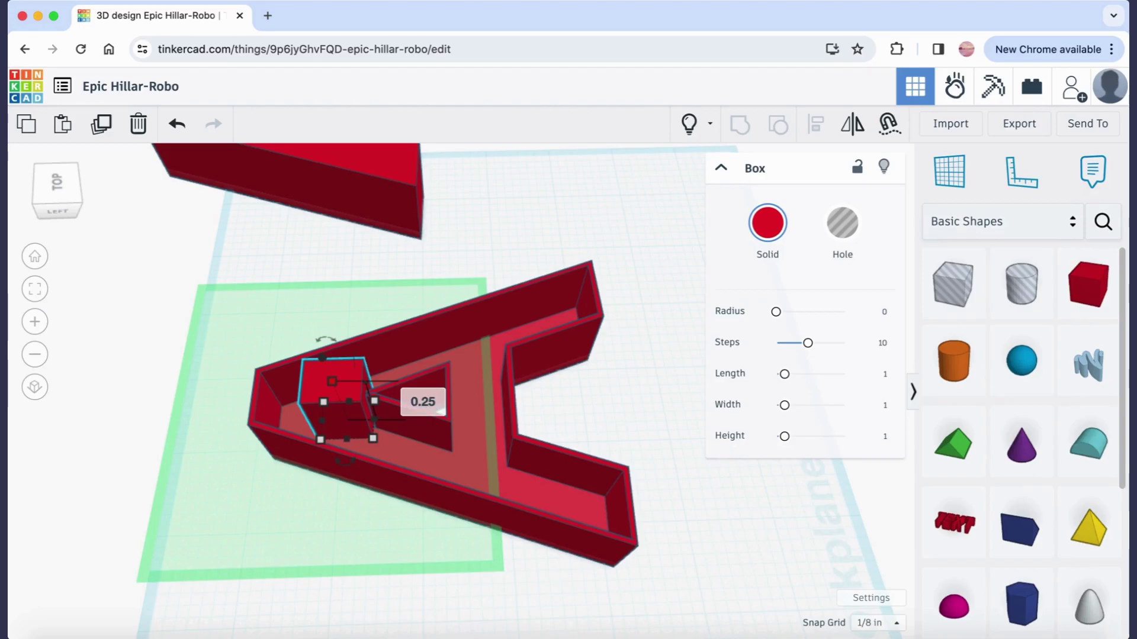
{"action": "key", "text": "Return"}
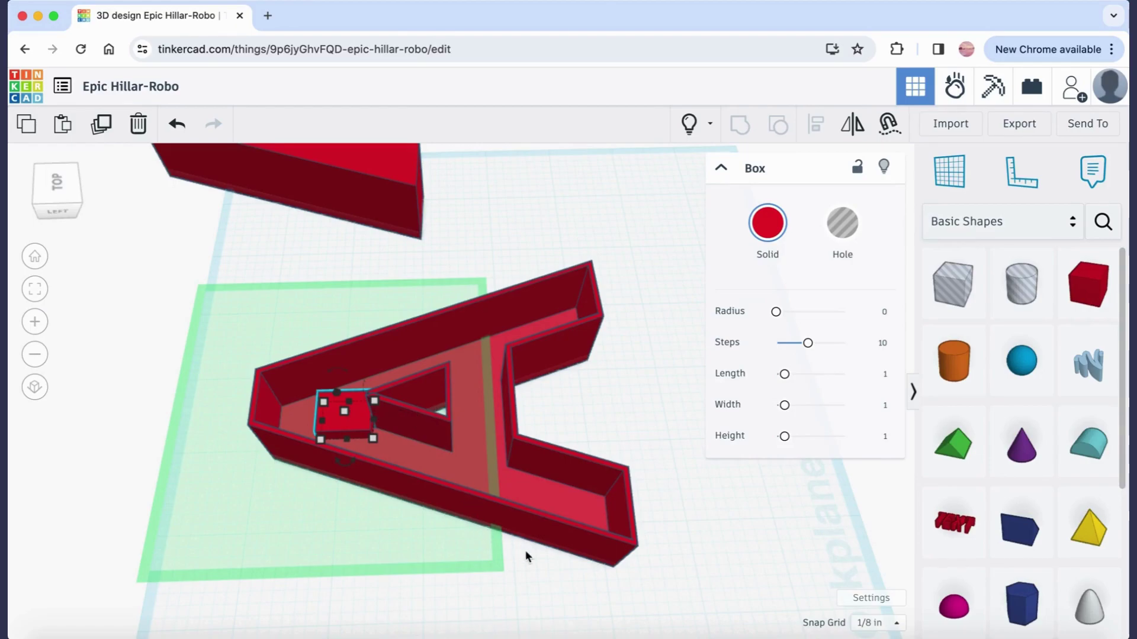
- Nudge the box so it covers the floor hole between the hollow A's triangular counter and apex, checking its fit from several angles
{"action": "left_click", "coordinate": [553, 575]}
{"action": "left_click", "coordinate": [348, 434]}
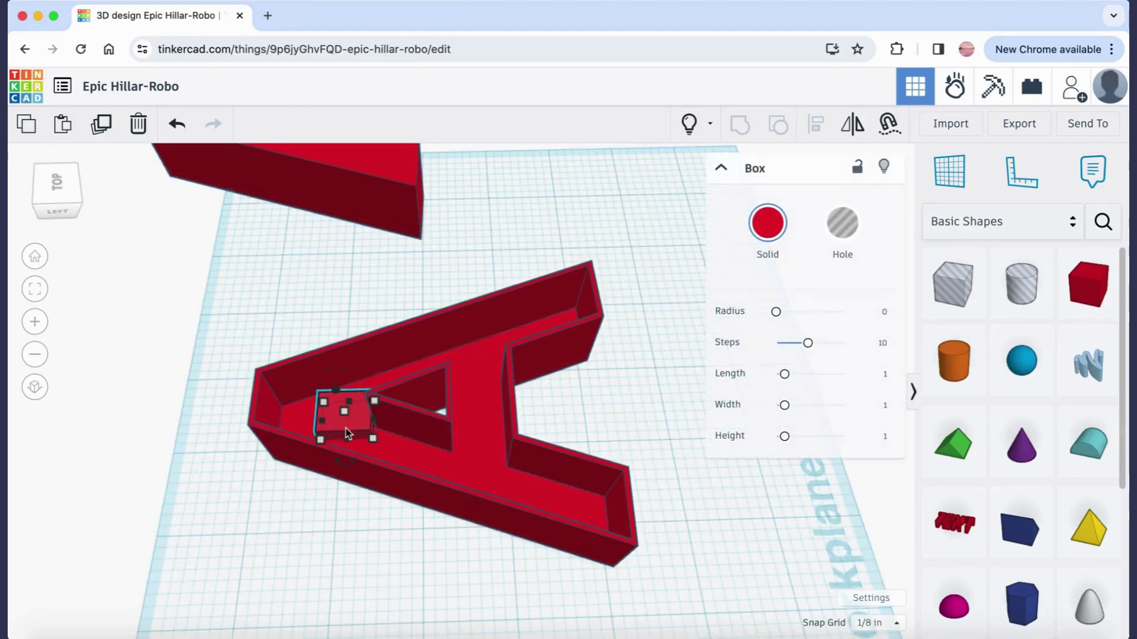
{"action": "mouse_move", "coordinate": [347, 409]}
{"action": "left_mouse_down"}
{"action": "mouse_move", "coordinate": [332, 393]}
{"action": "mouse_move", "coordinate": [337, 404]}
{"action": "left_mouse_up"}
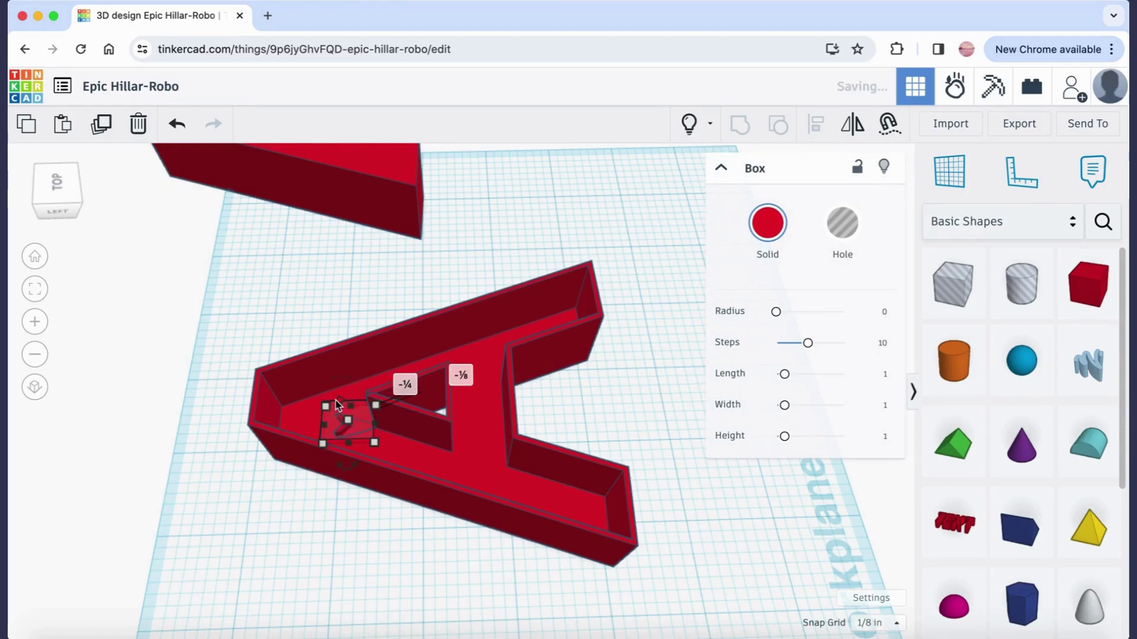
{"action": "left_click", "coordinate": [59, 216]}
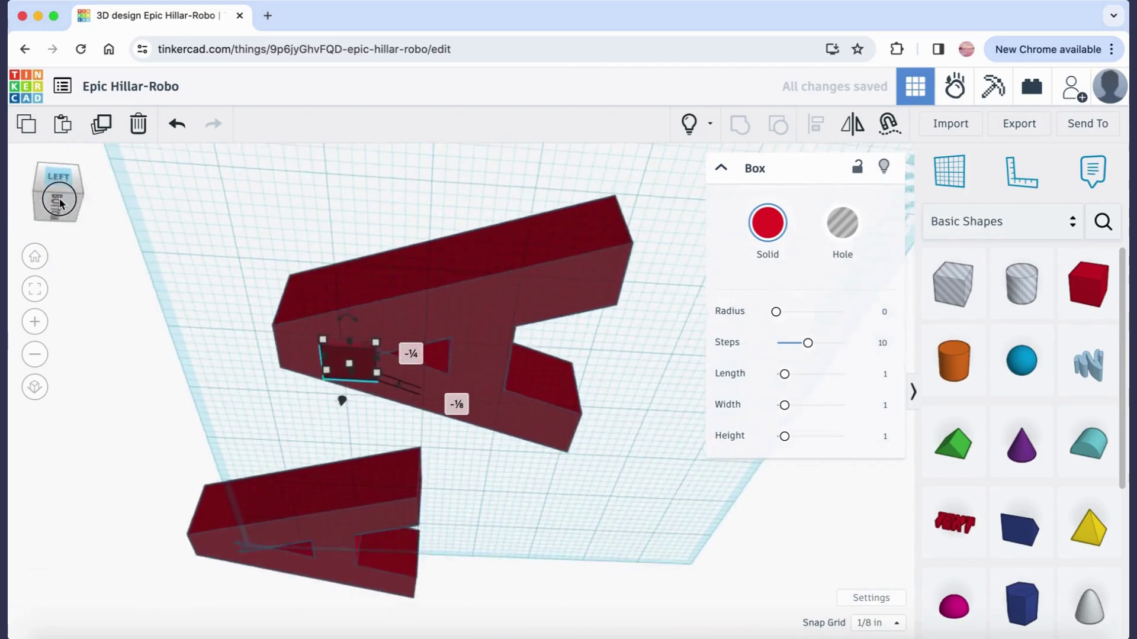
{"action": "left_click", "coordinate": [59, 210]}
{"action": "left_click", "coordinate": [60, 208]}
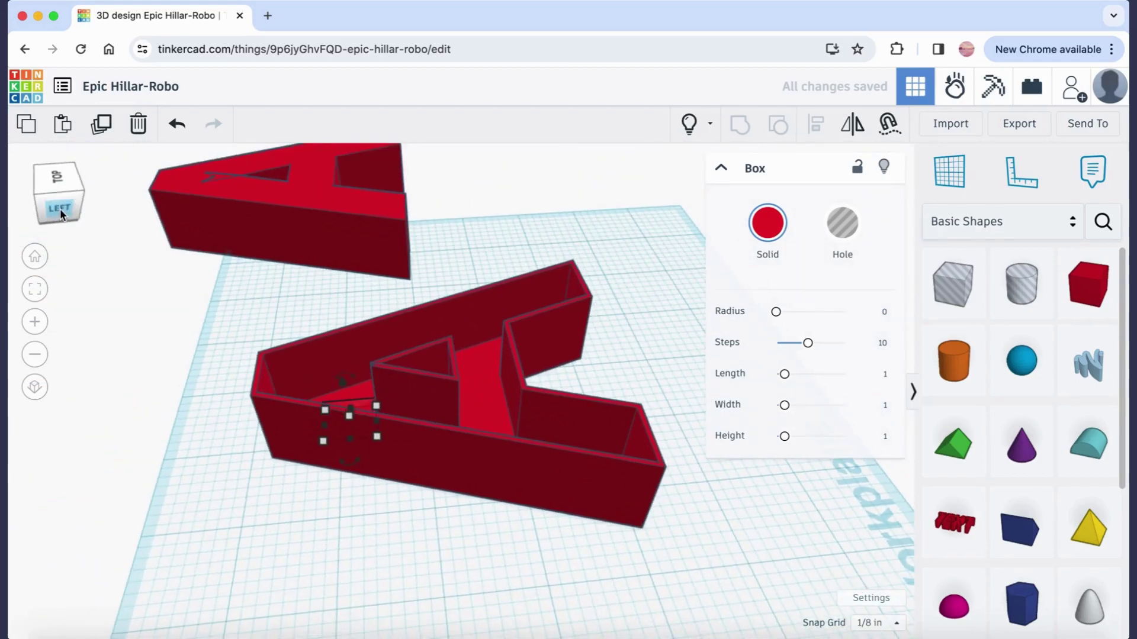
{"action": "left_click_drag", "start_coordinate": [346, 388], "coordinate": [341, 386]}
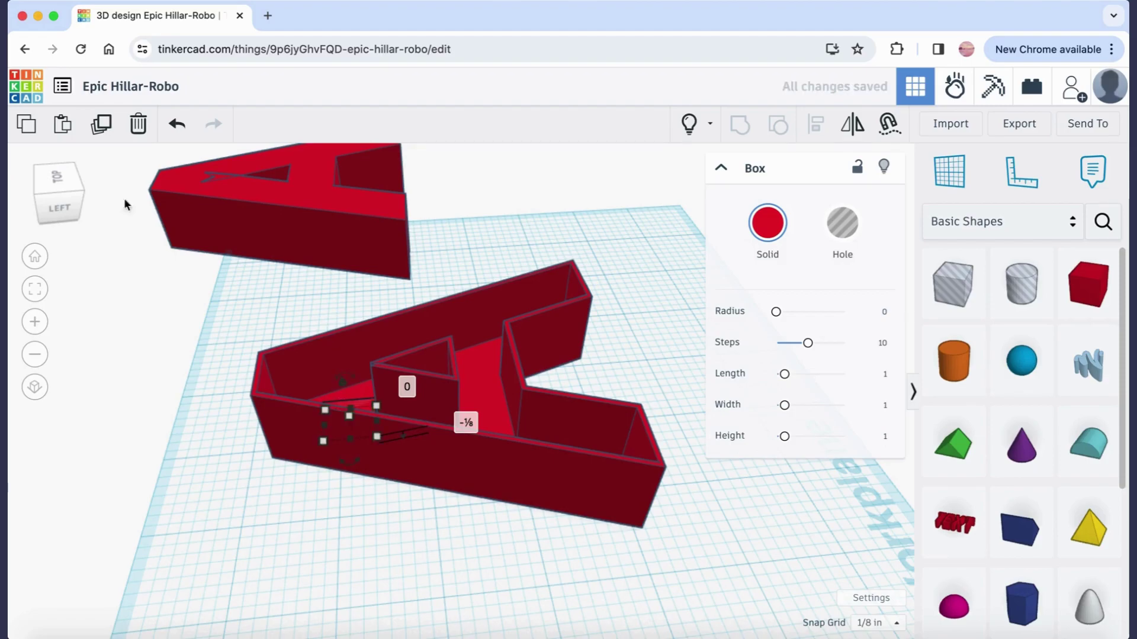
{"action": "left_click", "coordinate": [67, 187]}
{"action": "mouse_move", "coordinate": [67, 187]}
{"action": "left_mouse_down"}
{"action": "mouse_move", "coordinate": [59, 205]}
{"action": "mouse_move", "coordinate": [56, 183]}
{"action": "left_mouse_up"}
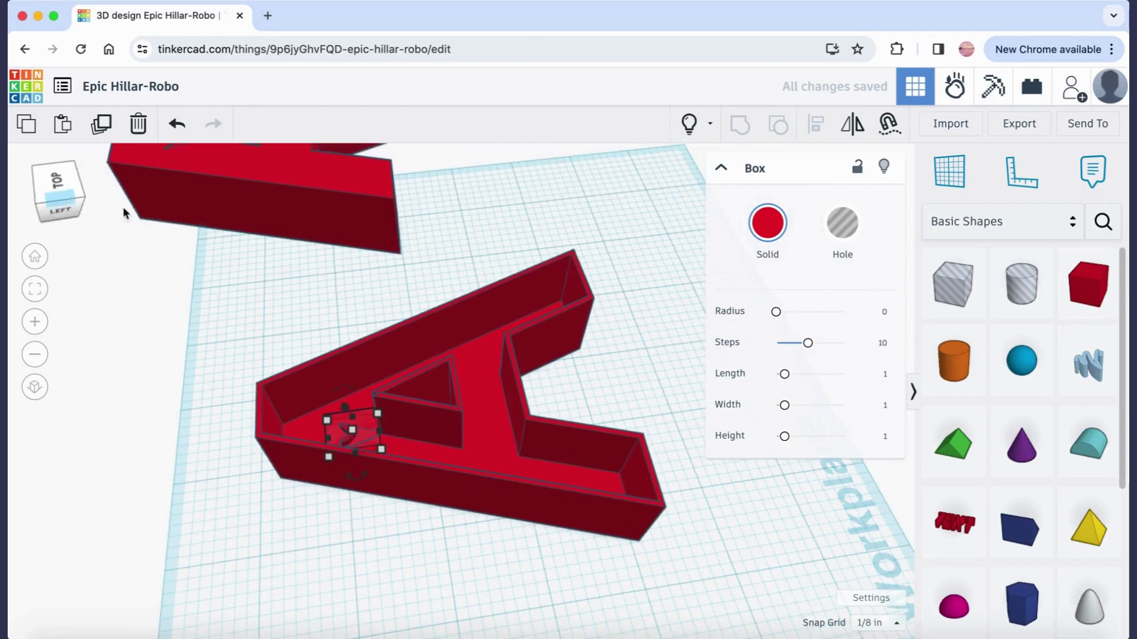
{"action": "left_click_drag", "start_coordinate": [346, 414], "coordinate": [347, 414]}
{"action": "left_click", "coordinate": [332, 531]}
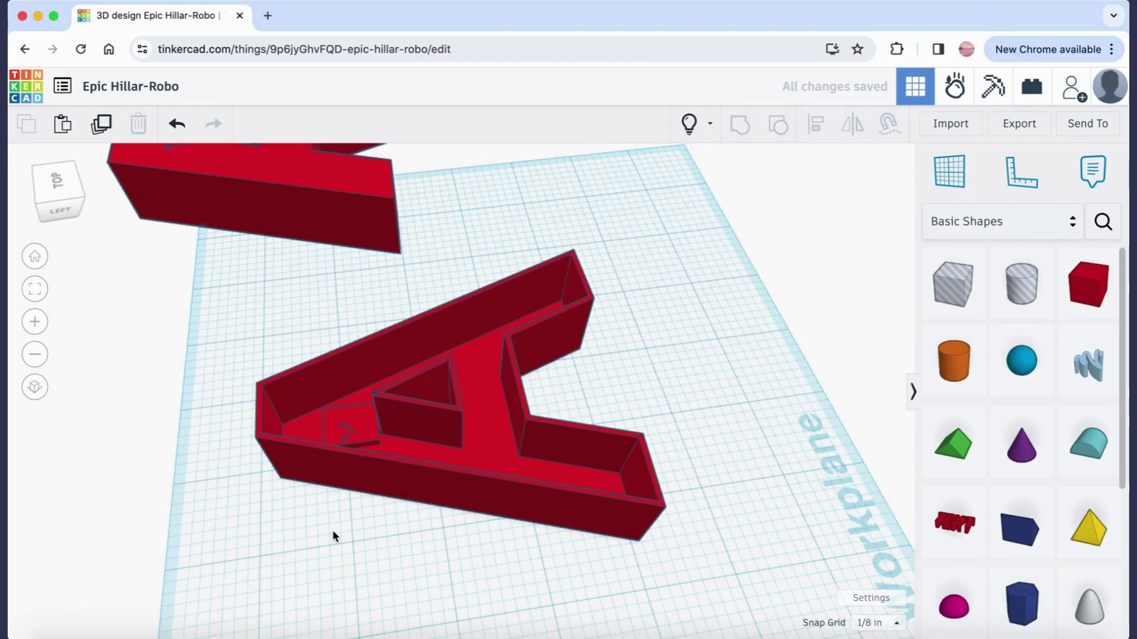
- Set the patch box's height to 0.1 in and inspect how it fills the hollow A's floor
{"action": "scroll", "coordinate": [343, 439], "scroll_direction": "up", "scroll_amount": 5}
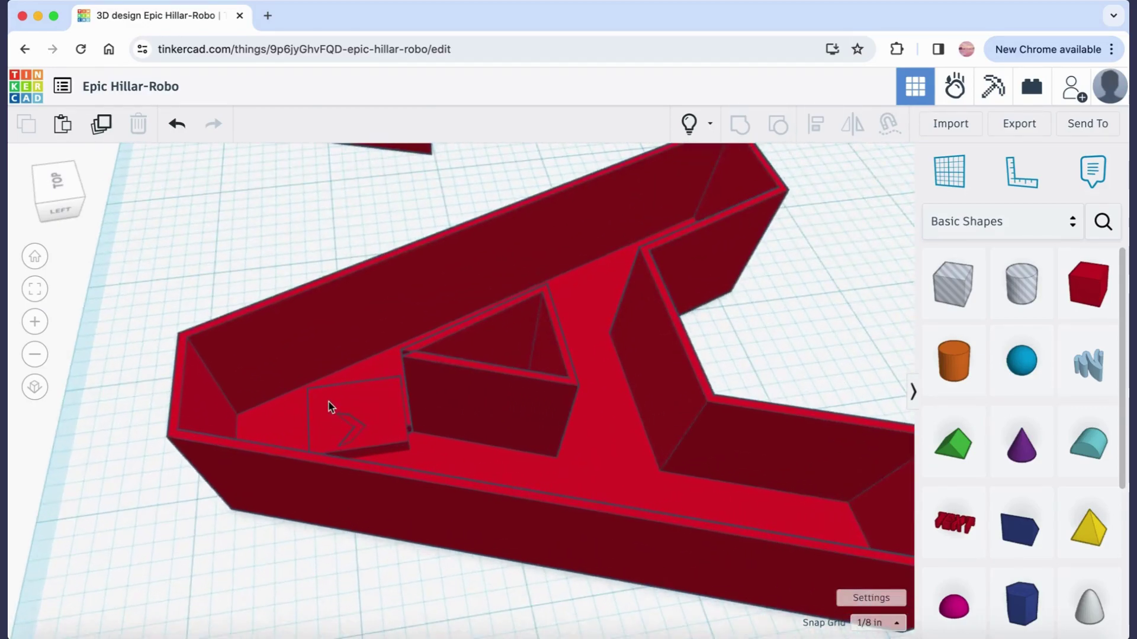
{"action": "left_click", "coordinate": [360, 423]}
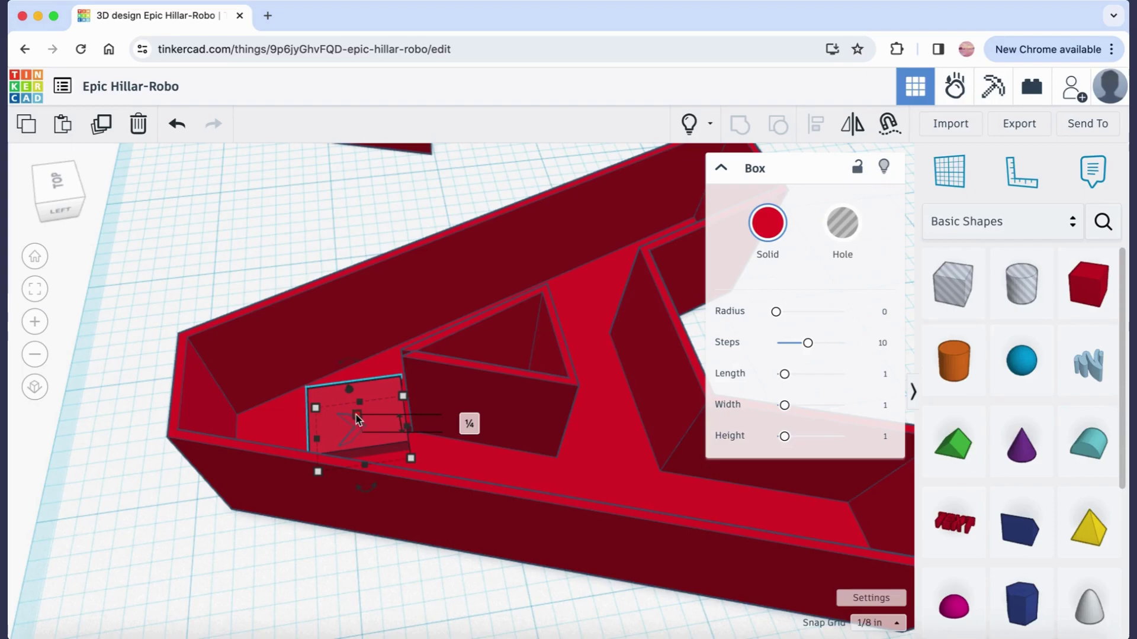
{"action": "left_click", "coordinate": [469, 424]}
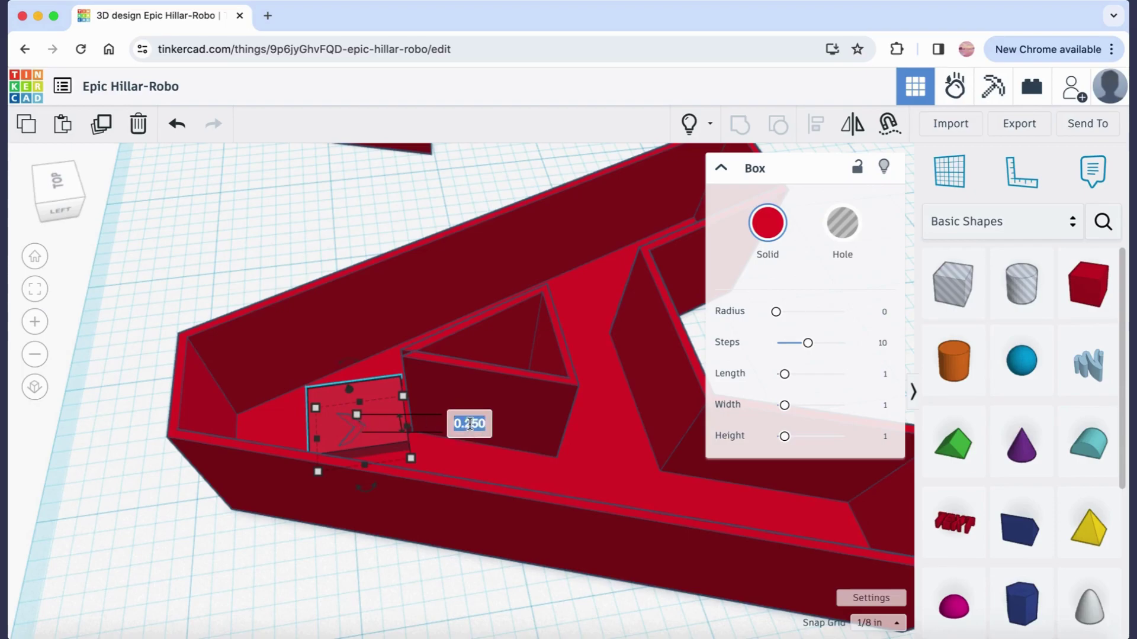
{"action": "type", "text": "0.1"}
{"action": "key", "text": "Return"}
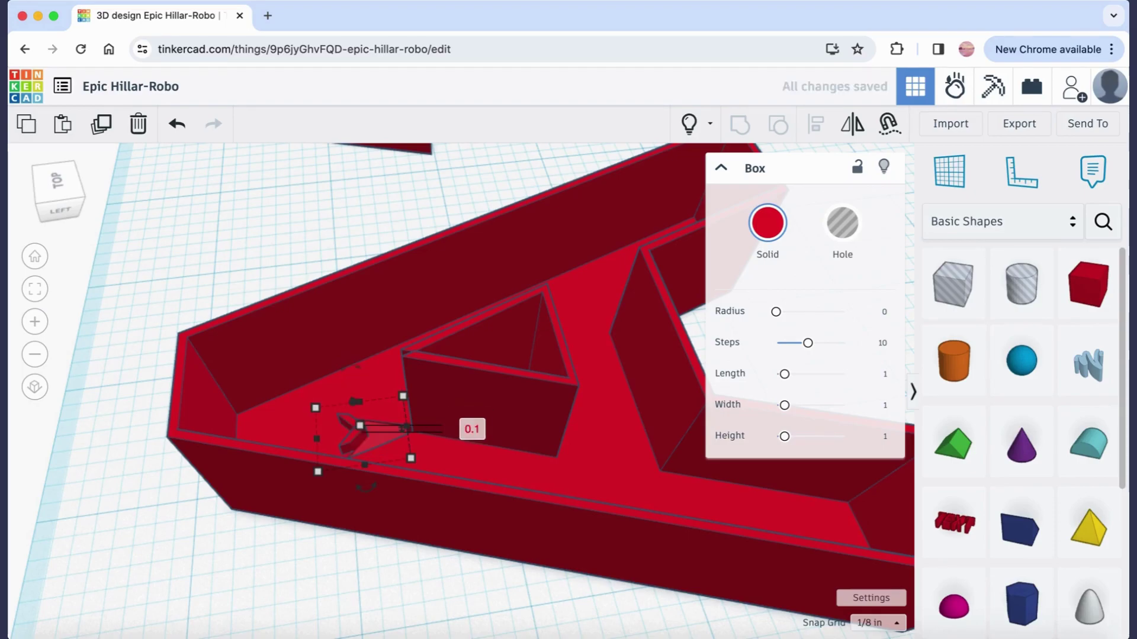
{"action": "left_click", "coordinate": [428, 453]}
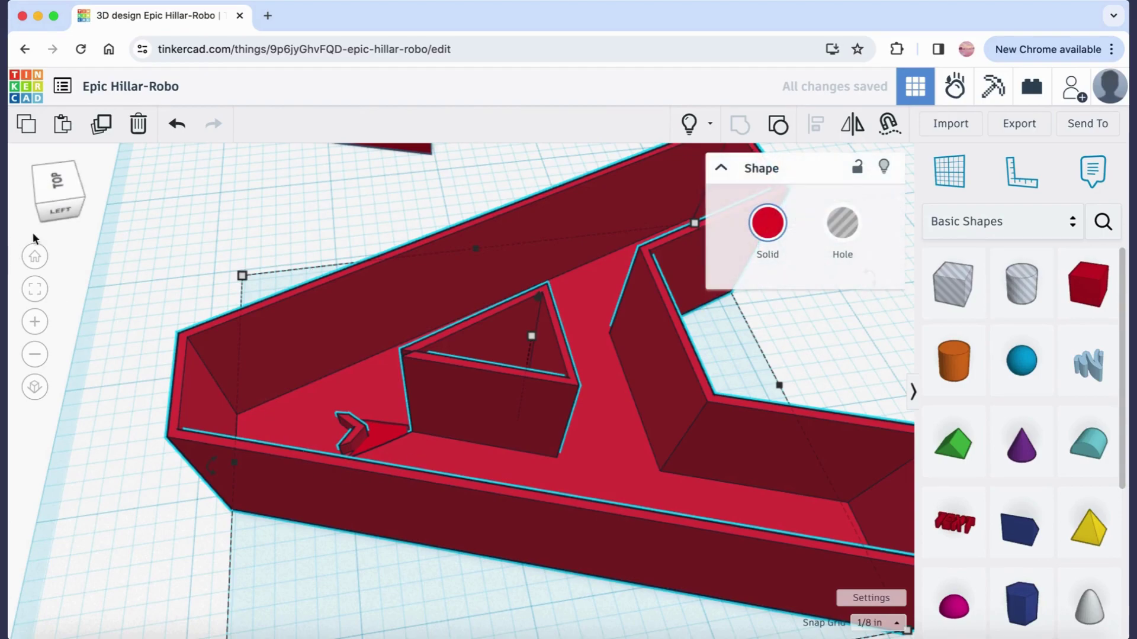
{"action": "left_click", "coordinate": [62, 204]}
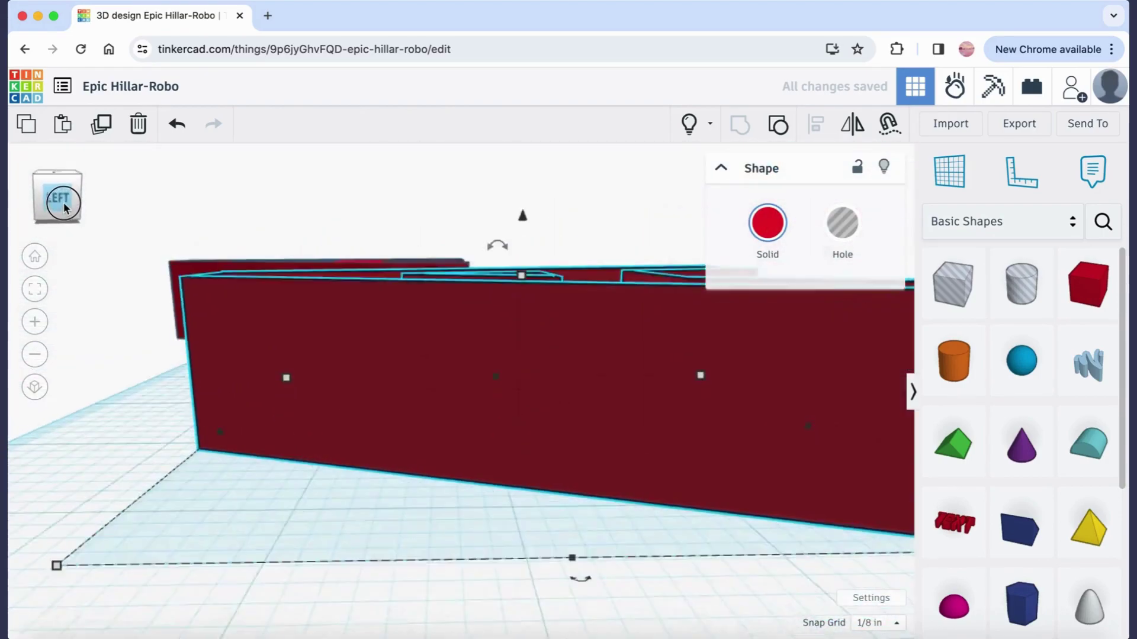
{"action": "left_click_drag", "start_coordinate": [62, 199], "coordinate": [59, 207]}
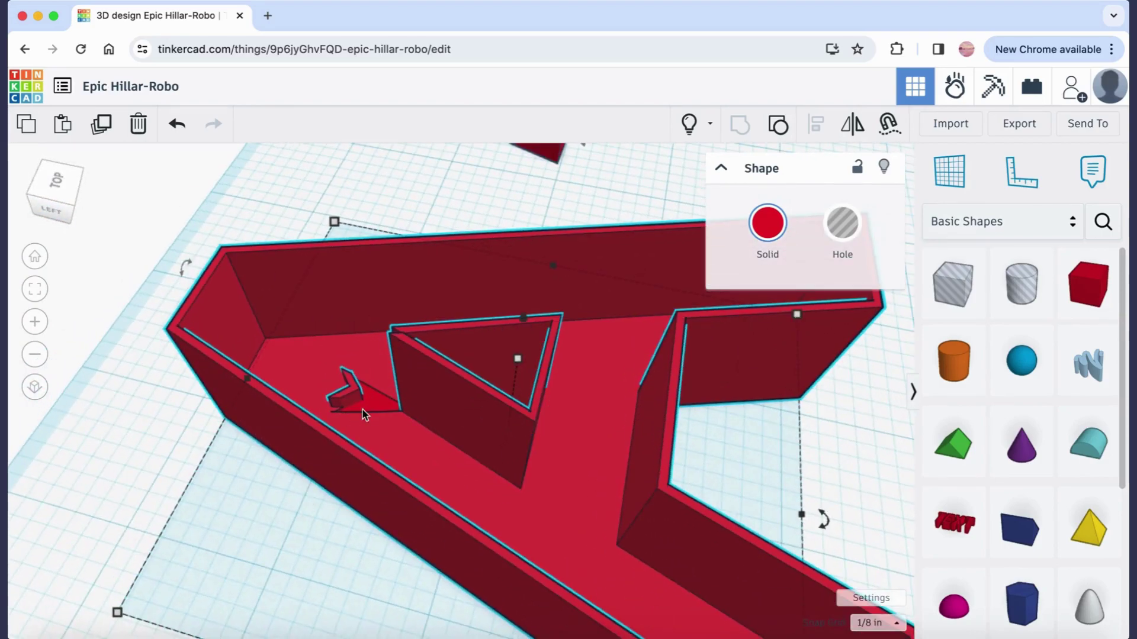
{"action": "scroll", "coordinate": [362, 410], "scroll_direction": "down", "scroll_amount": 8}
{"action": "left_click", "coordinate": [769, 474]}
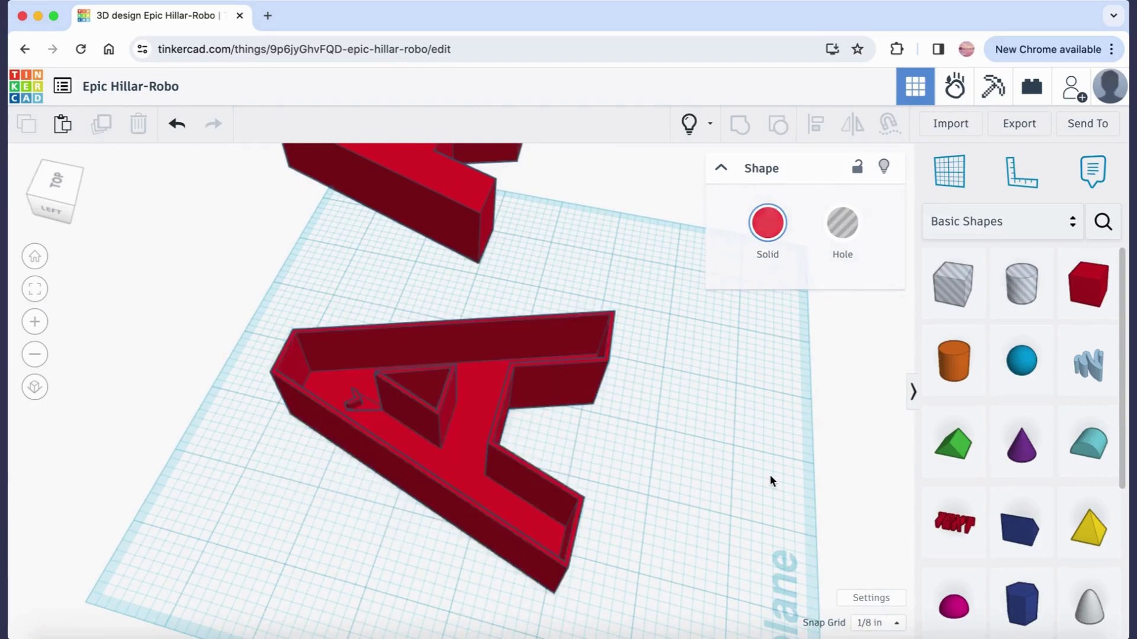
- Move the solid letter A onto the workplane beside the hollow A
{"action": "left_click_drag", "start_coordinate": [69, 201], "coordinate": [39, 195]}
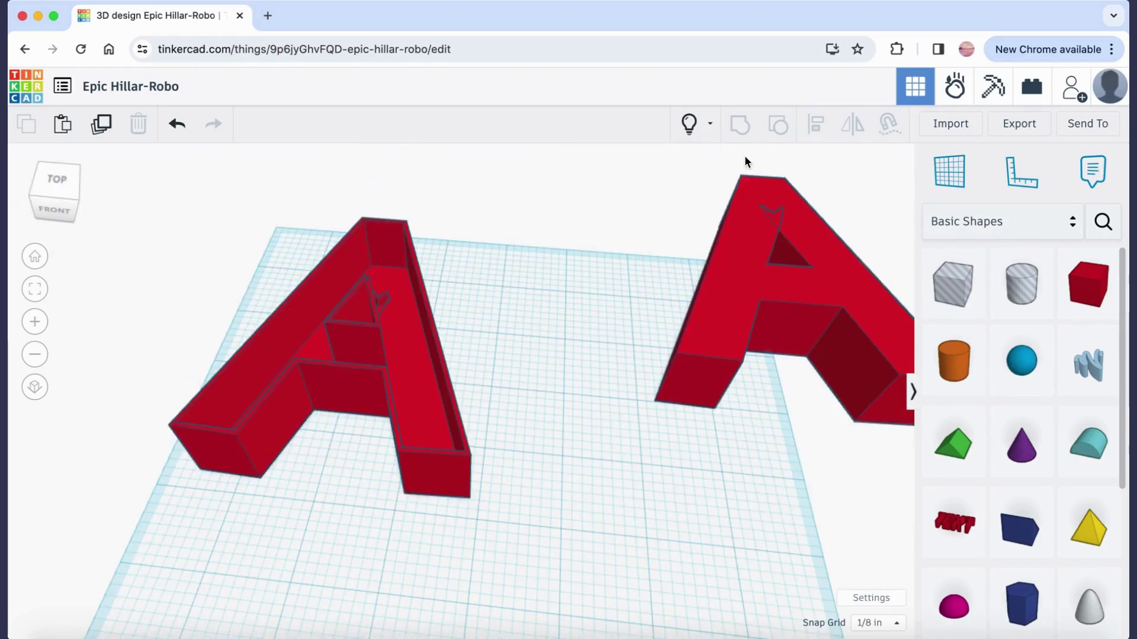
{"action": "left_click", "coordinate": [772, 286]}
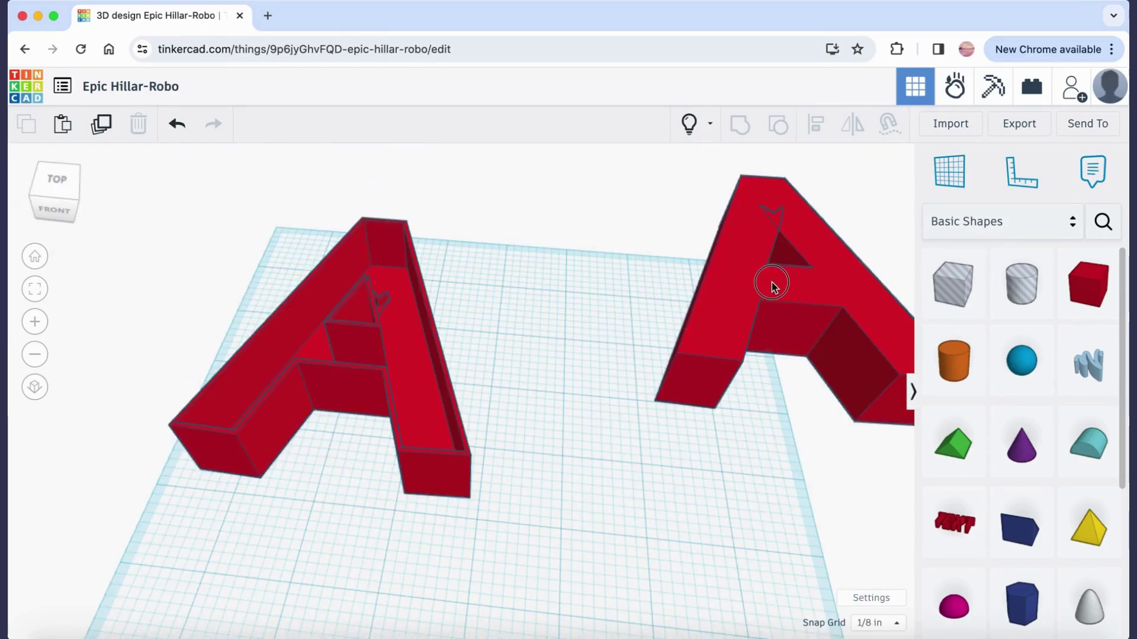
{"action": "left_click_drag", "start_coordinate": [773, 286], "coordinate": [638, 367]}
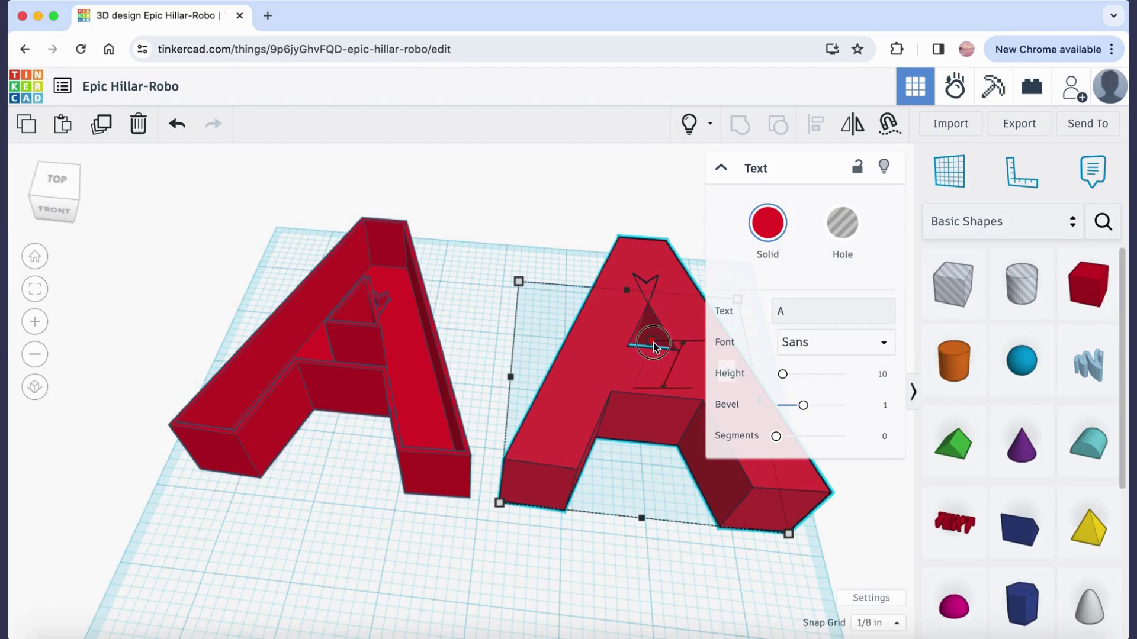
- Flatten the solid letter A to a height of 0.1 in
{"action": "left_click", "coordinate": [720, 168]}
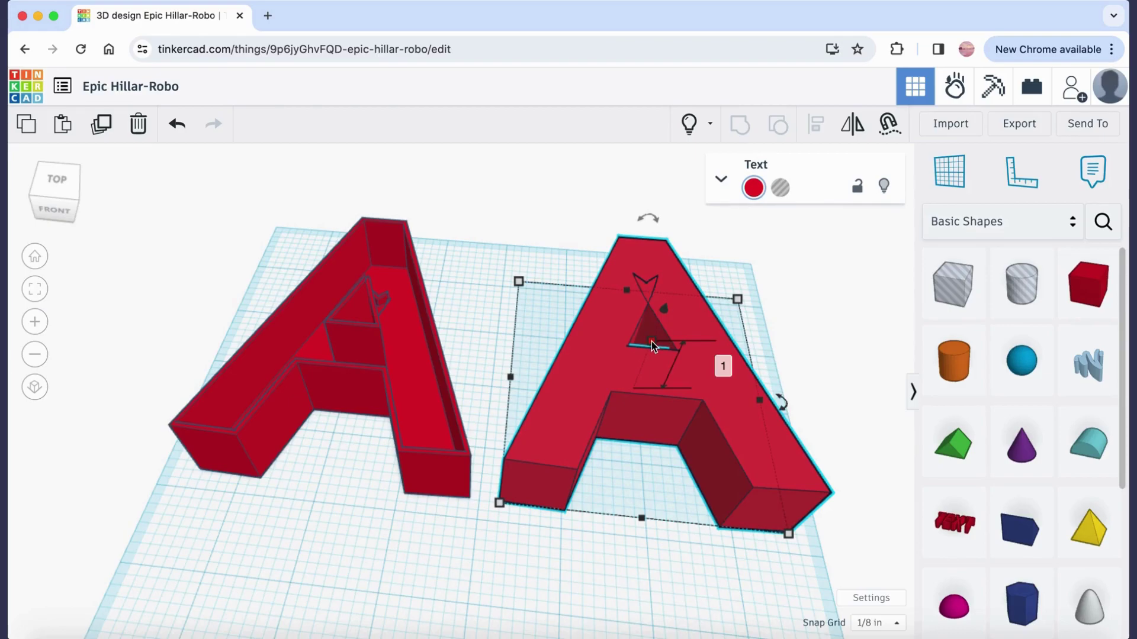
{"action": "left_click", "coordinate": [723, 365]}
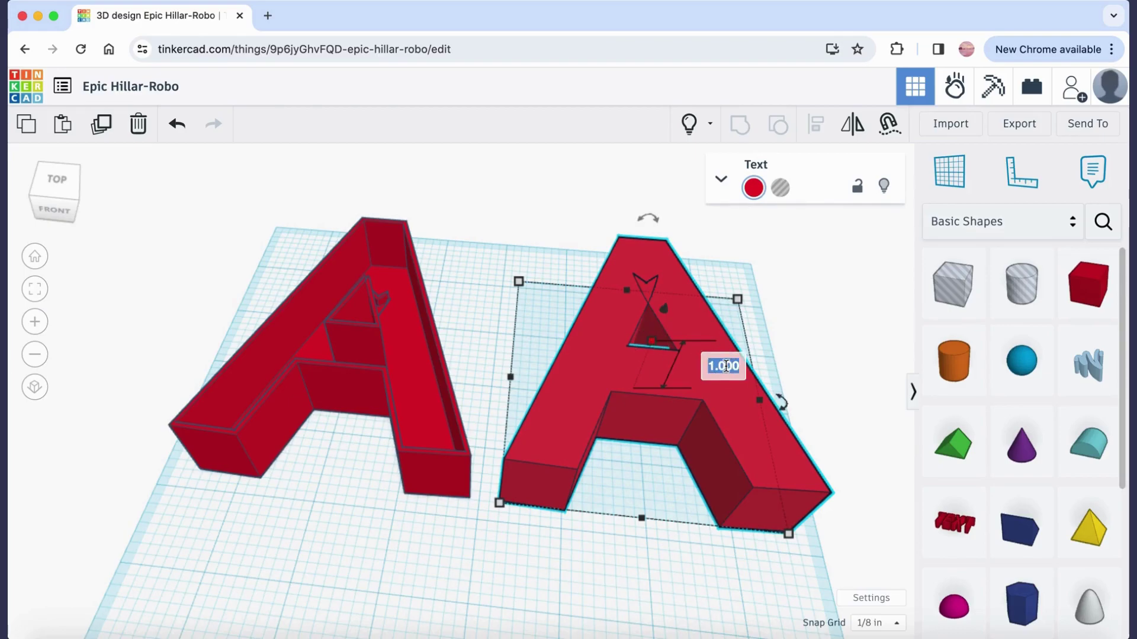
{"action": "type", "text": "0.1"}
{"action": "key", "text": "Return"}
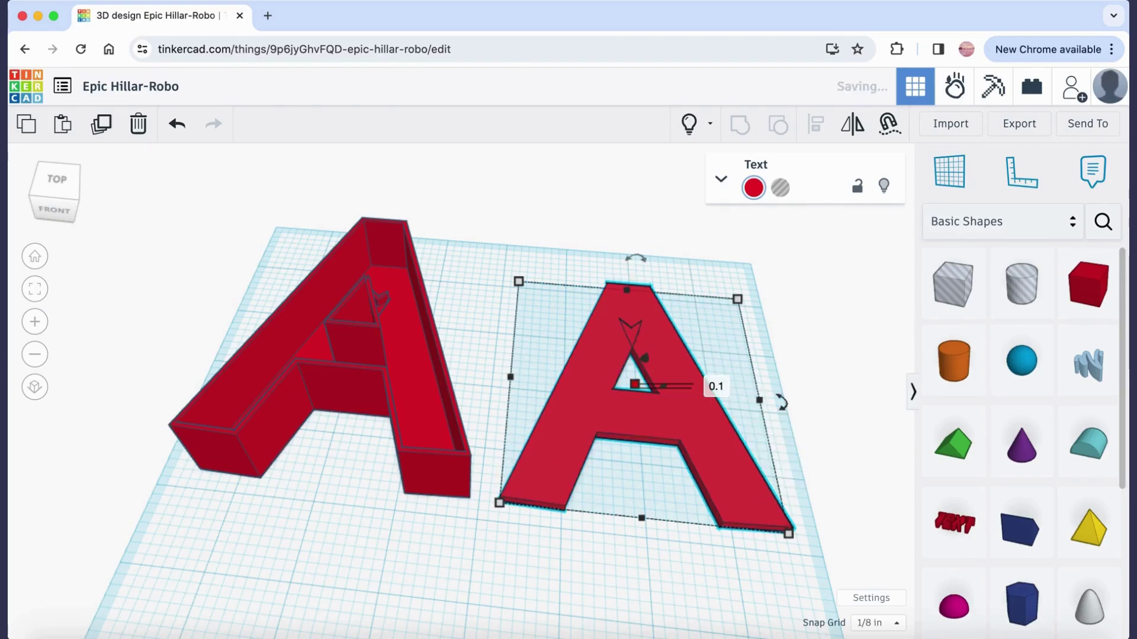
{"action": "left_click", "coordinate": [571, 590]}
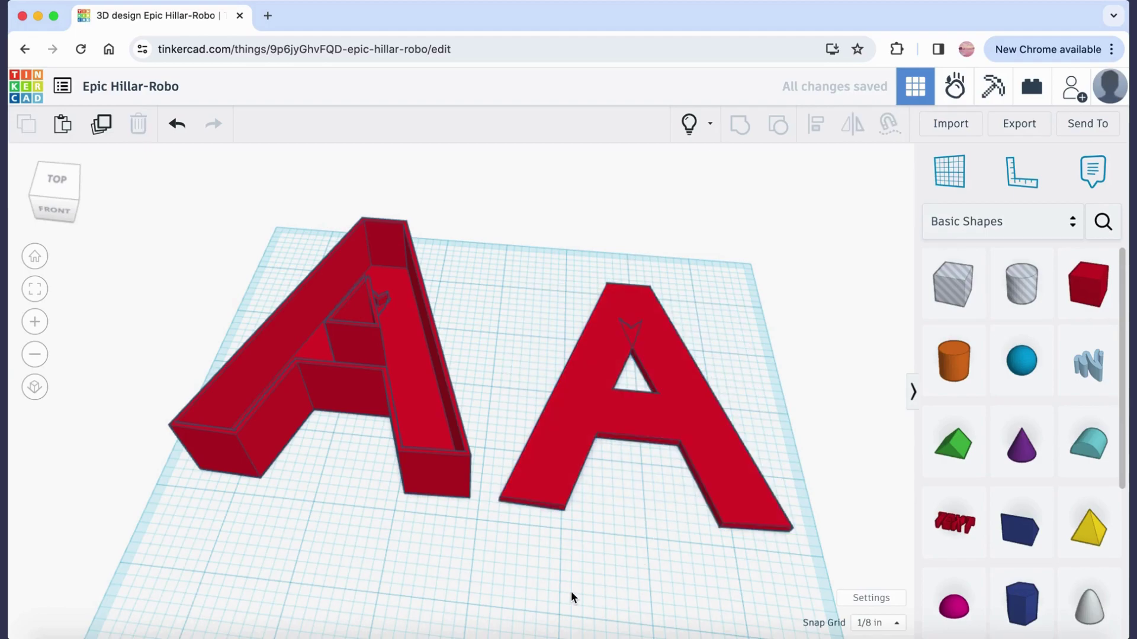
- Duplicate the flat letter A by copying and pasting it
{"action": "left_click", "coordinate": [545, 480]}
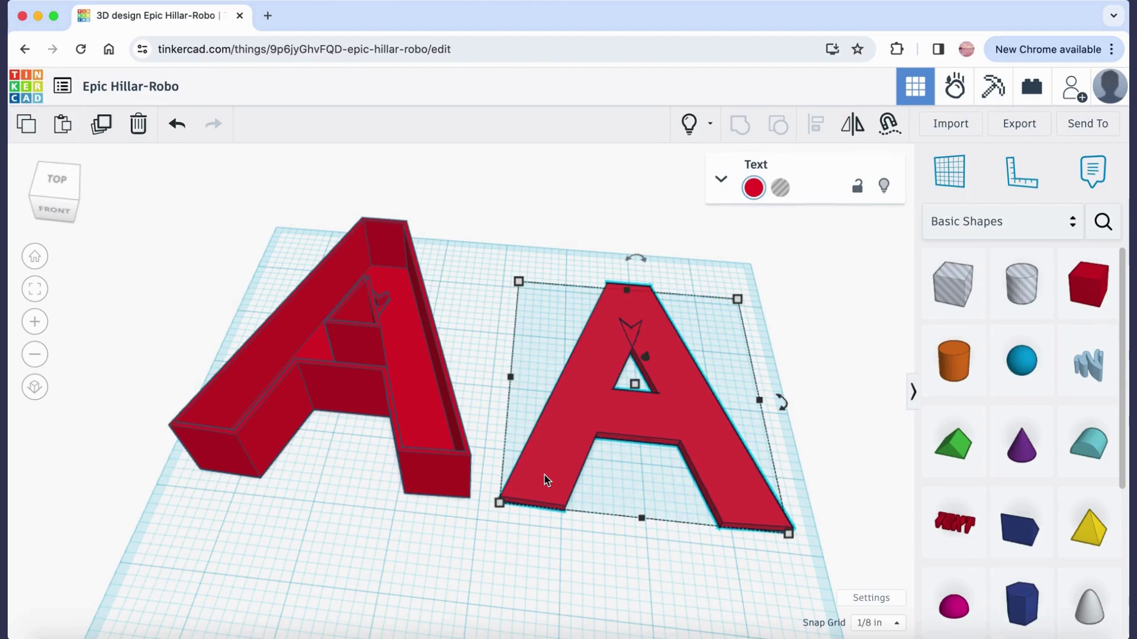
{"action": "key", "text": "ctrl+c"}
{"action": "key", "text": "ctrl+v"}
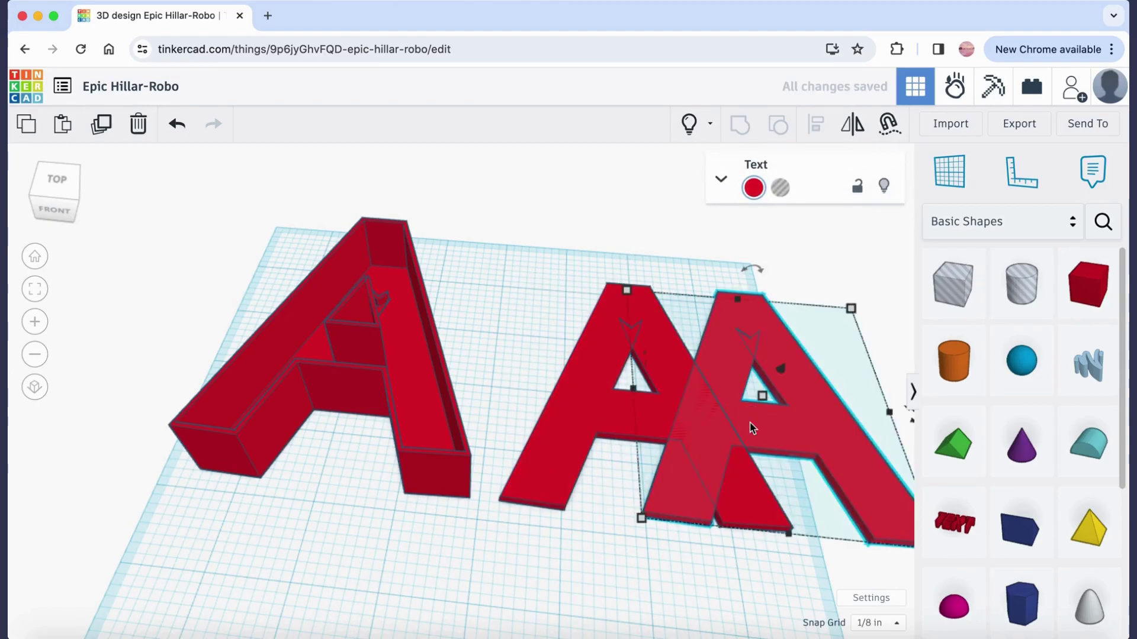
- Set the copied flat A's bevel to 0.75 and compare its settings with the original flat A
{"action": "left_click", "coordinate": [721, 180]}
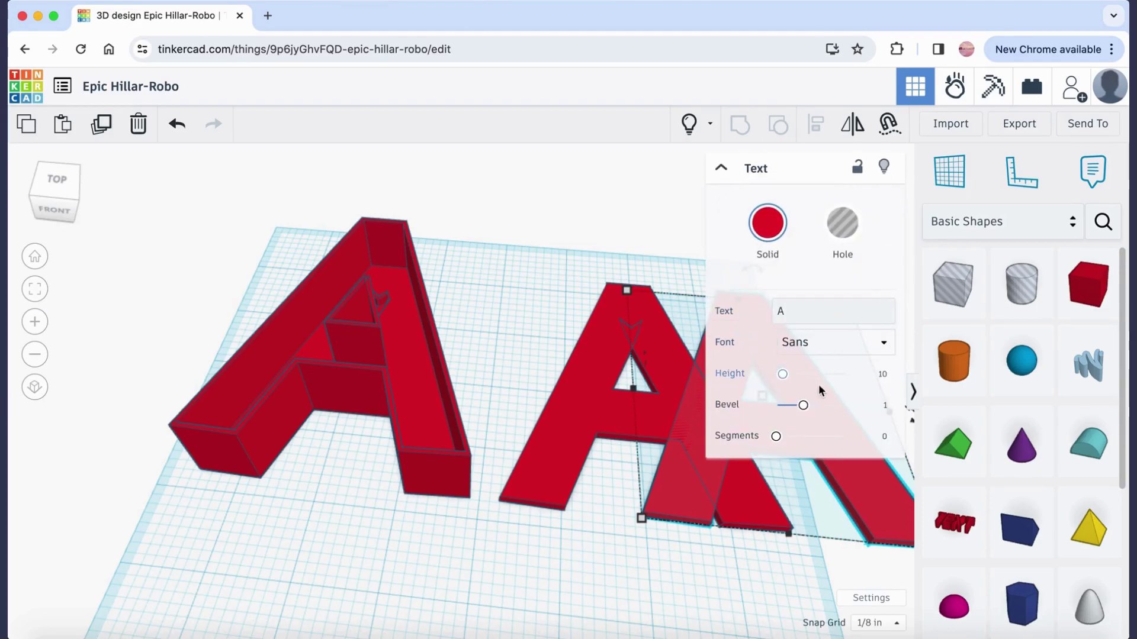
{"action": "left_click", "coordinate": [883, 408]}
{"action": "type", "text": "0.75"}
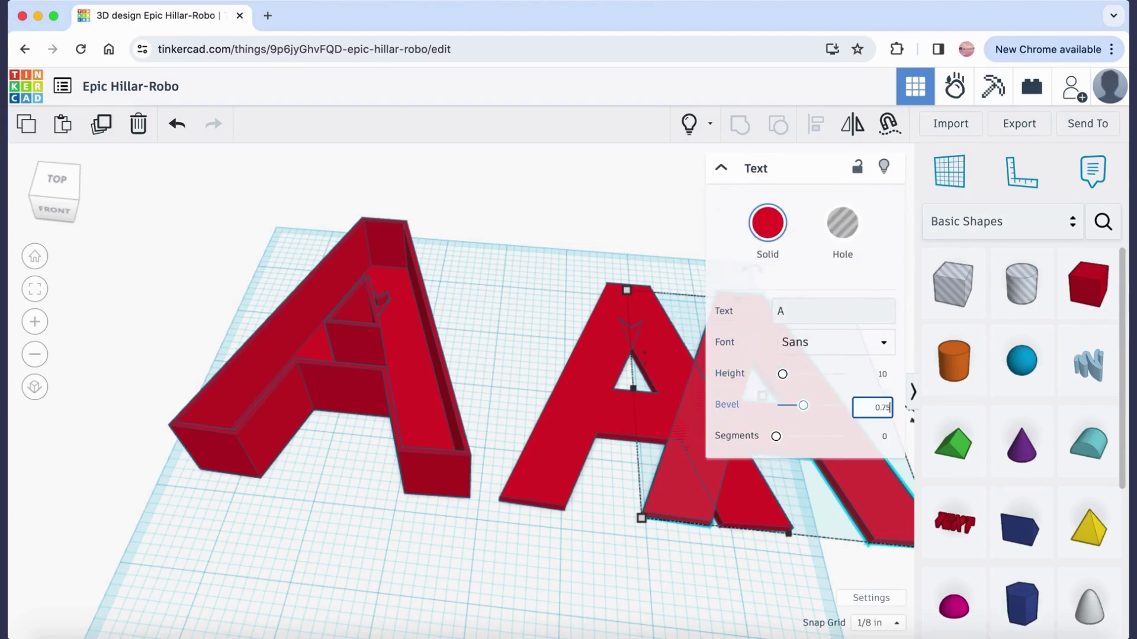
{"action": "key", "text": "Return"}
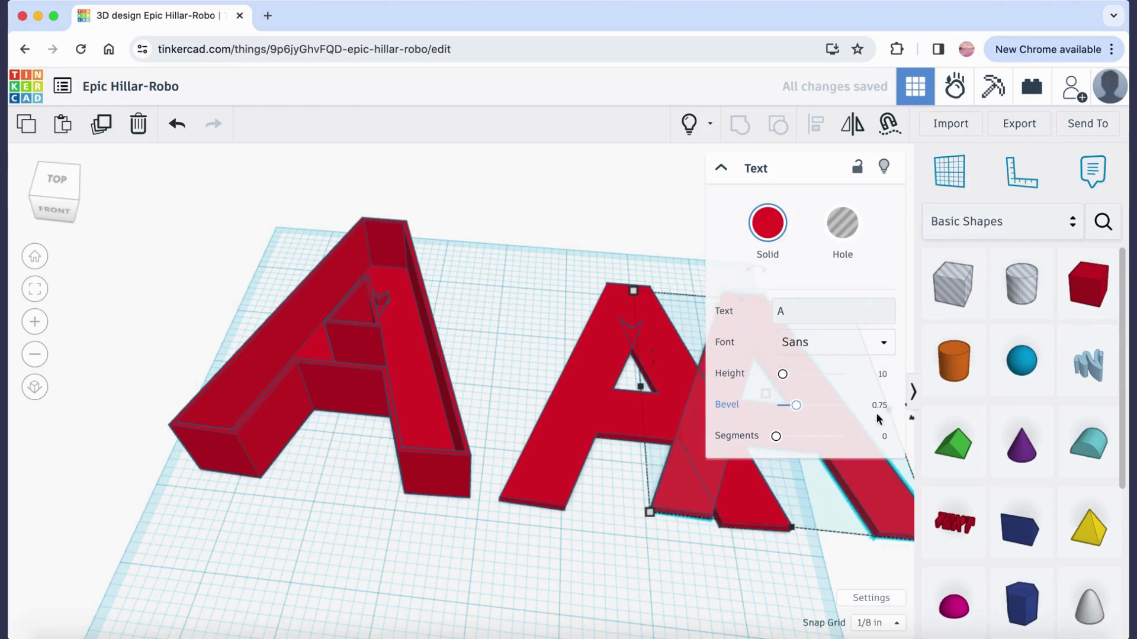
{"action": "left_click", "coordinate": [670, 606]}
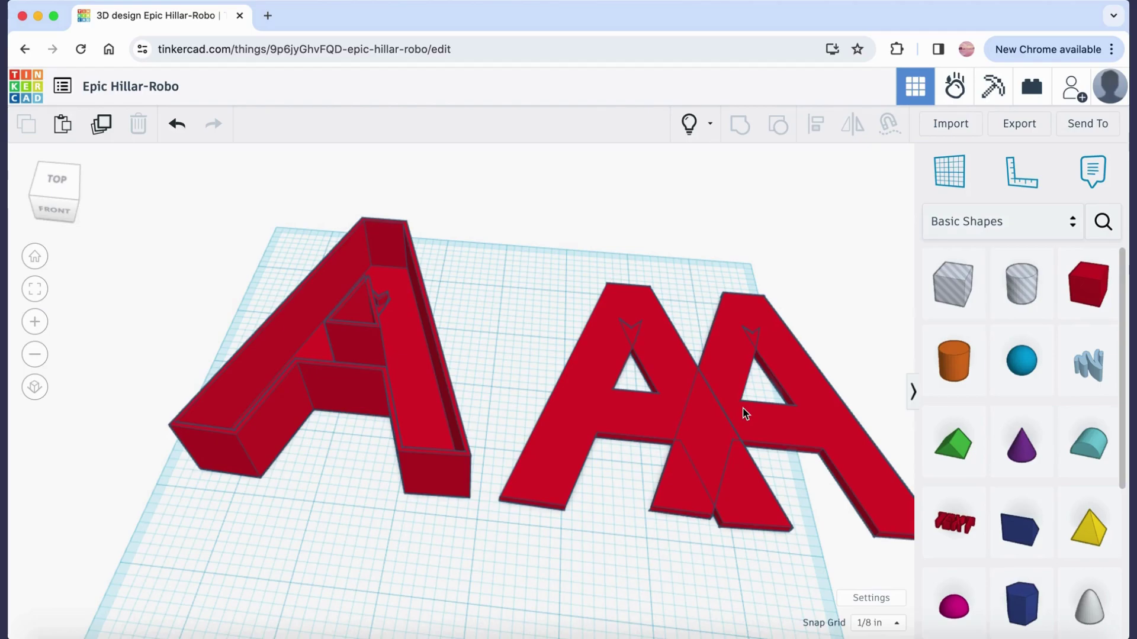
{"action": "left_click", "coordinate": [612, 407]}
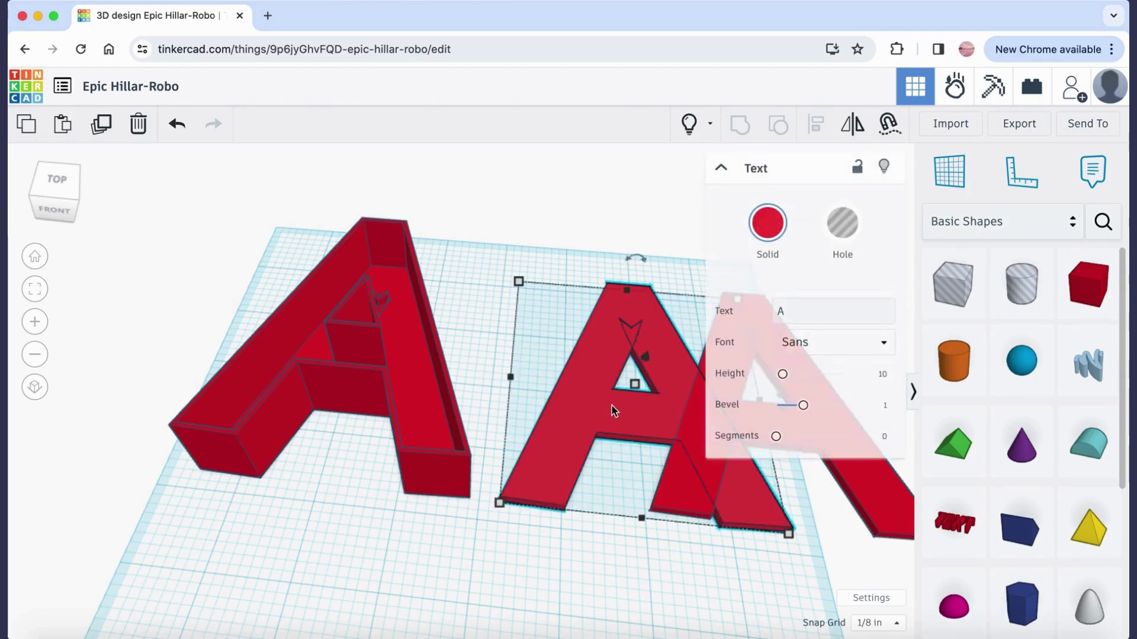
{"action": "left_click", "coordinate": [869, 490]}
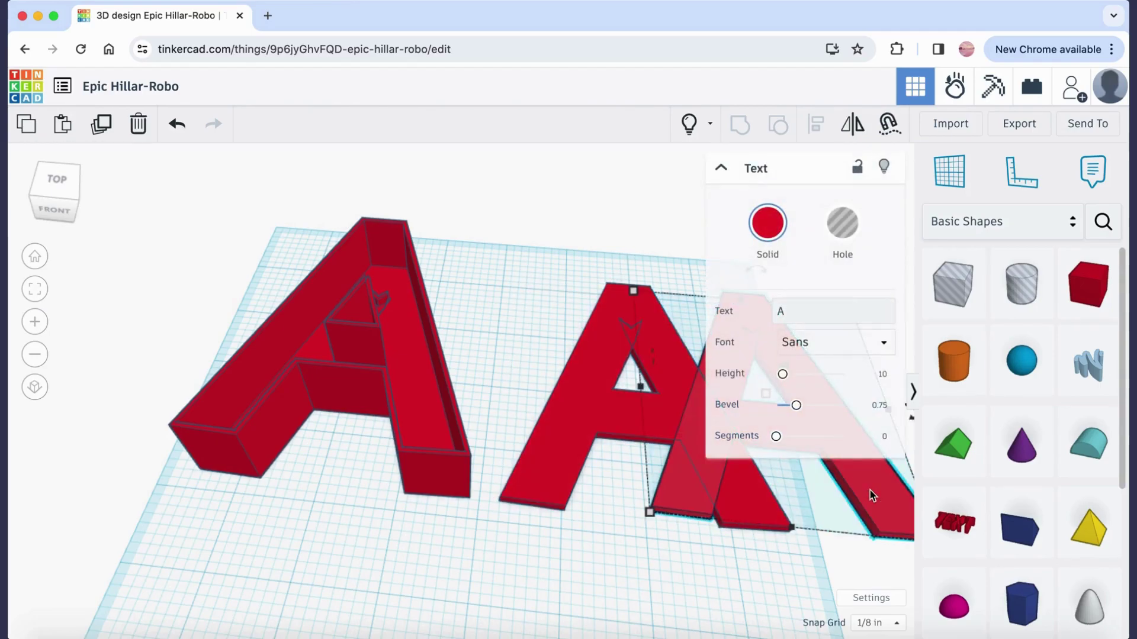
{"action": "left_click", "coordinate": [623, 545]}
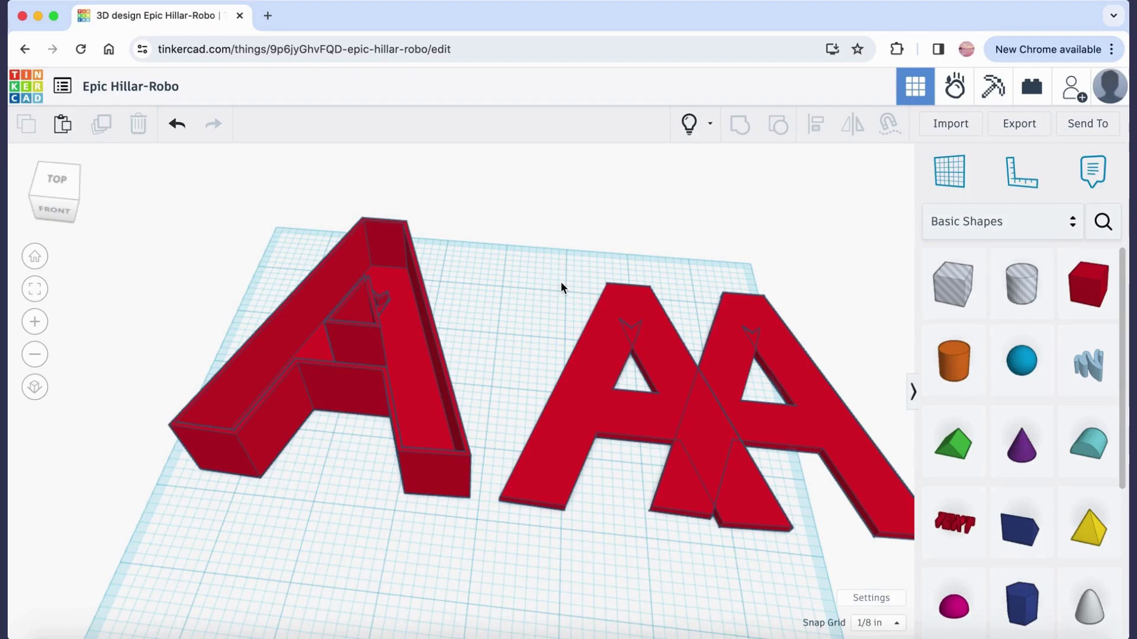
- Align the two flat letter A shapes so they are centred on each other in both horizontal directions
{"action": "left_click_drag", "start_coordinate": [560, 282], "coordinate": [852, 556]}
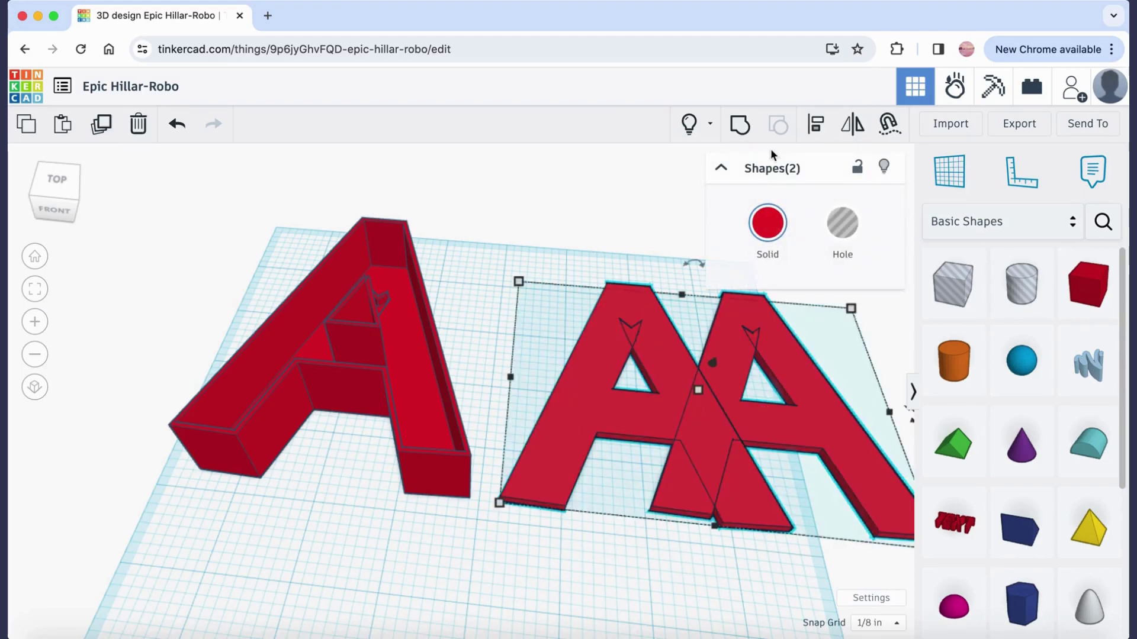
{"action": "left_click", "coordinate": [821, 129]}
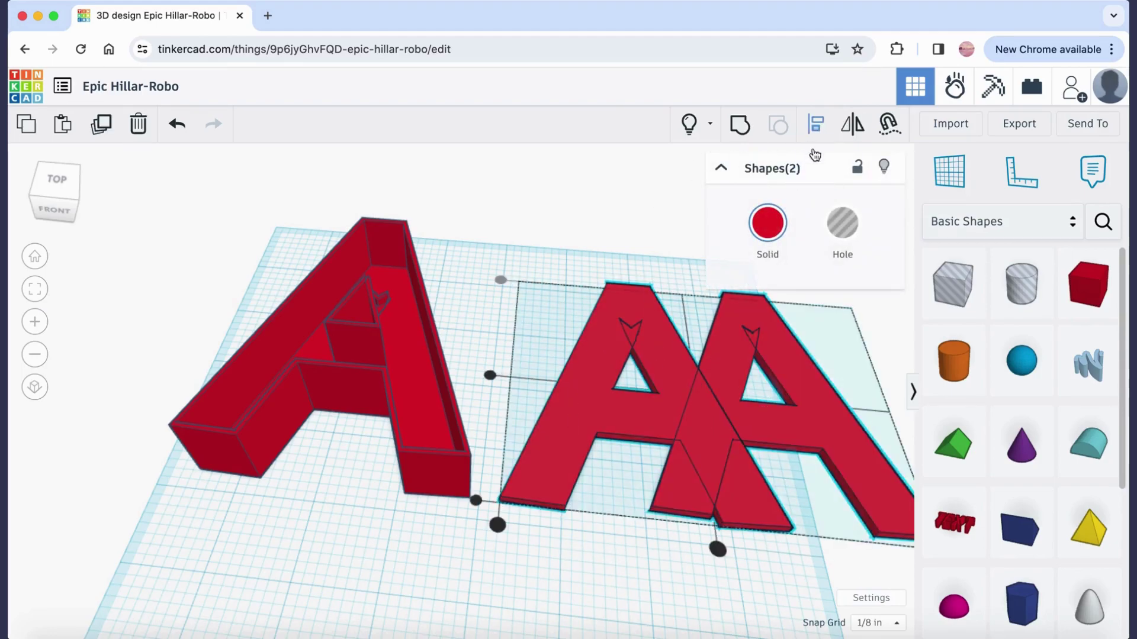
{"action": "left_click", "coordinate": [718, 550]}
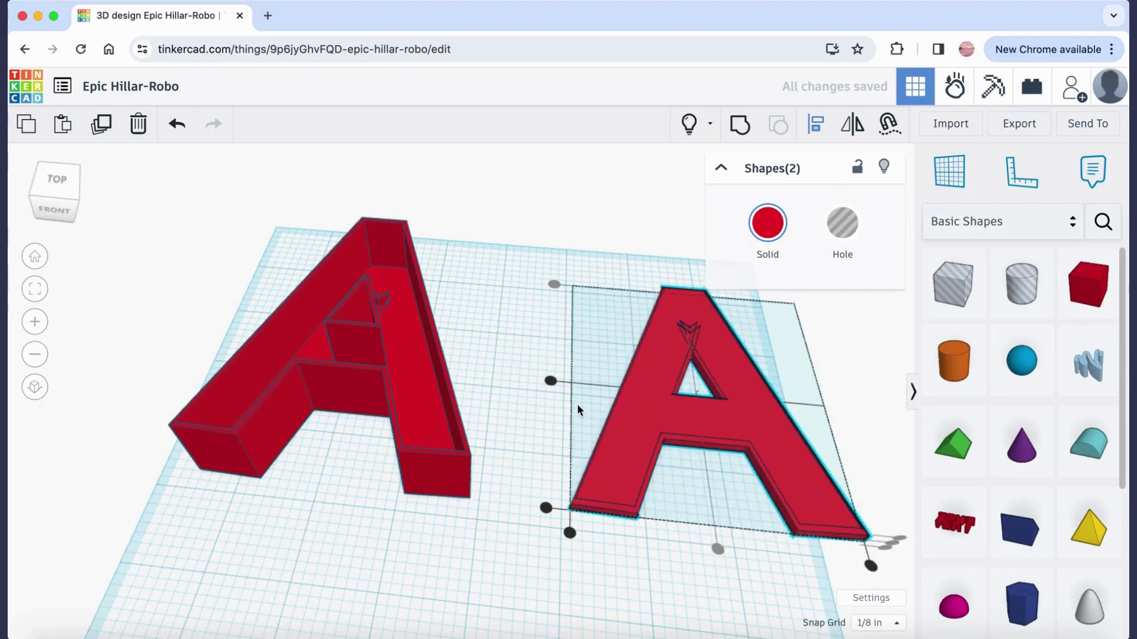
{"action": "left_click", "coordinate": [552, 381]}
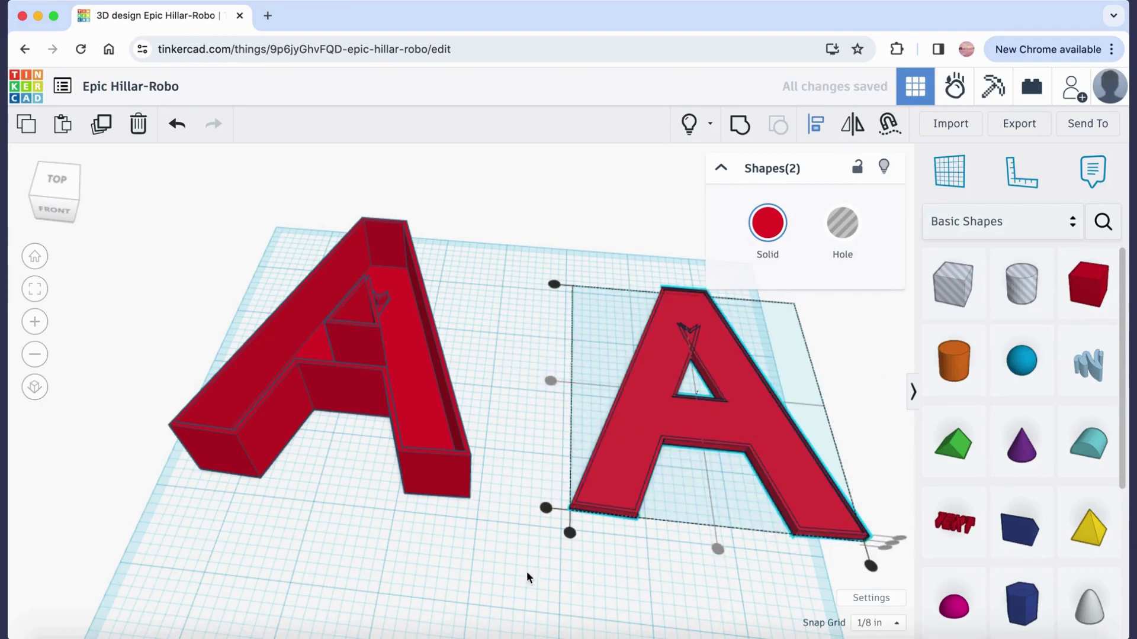
{"action": "left_click", "coordinate": [523, 588]}
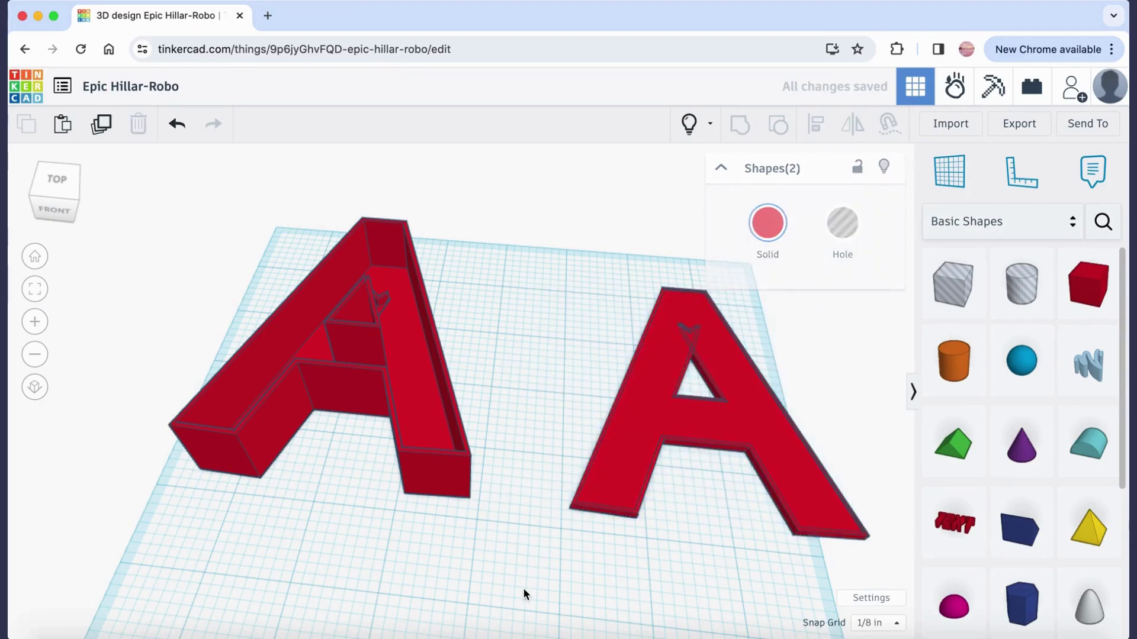
- Raise the flat letter A with the 0.75 bevel so it sits on top of the other flat A
{"action": "left_click", "coordinate": [610, 488]}
{"action": "left_click", "coordinate": [76, 202]}
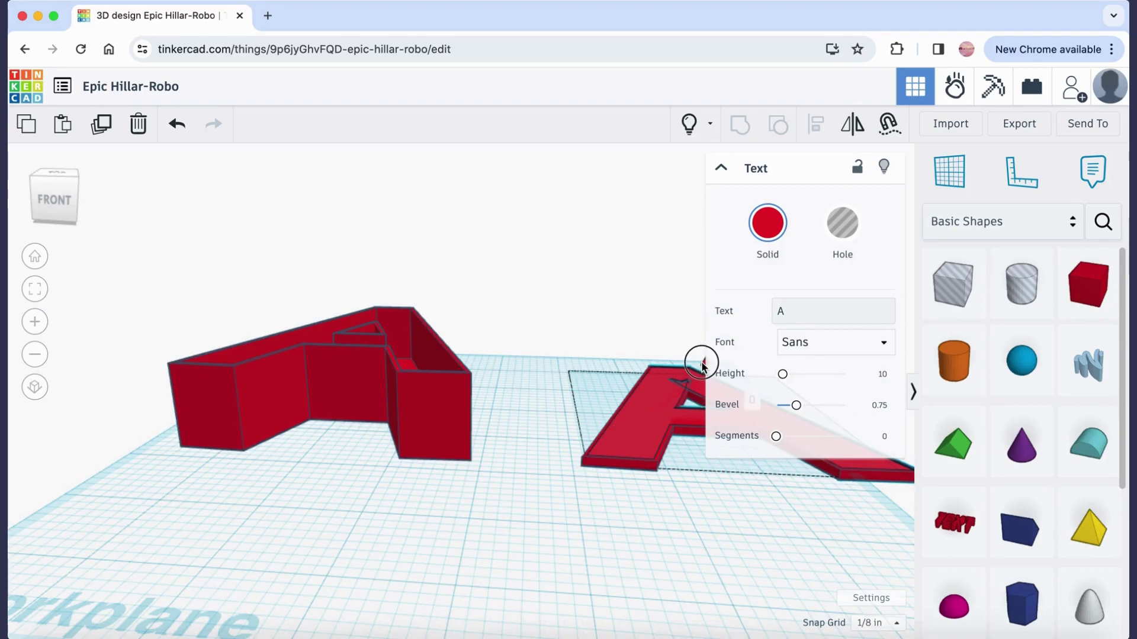
{"action": "left_click_drag", "start_coordinate": [704, 363], "coordinate": [703, 355]}
{"action": "left_click", "coordinate": [679, 521]}
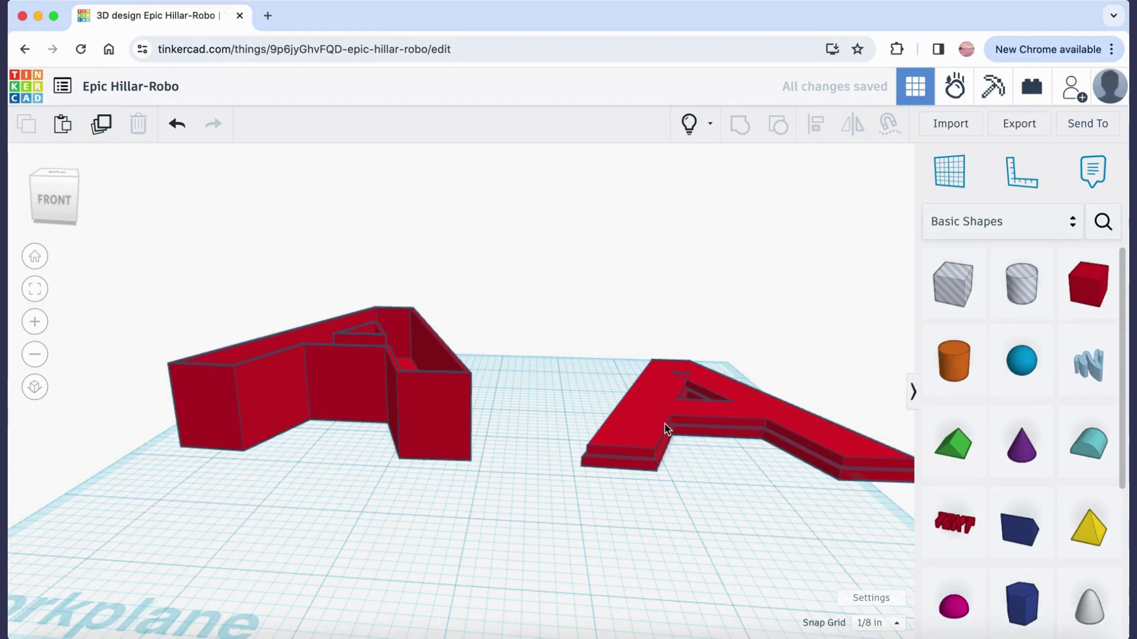
- Examine the stepped edge of the stacked flat A shapes and compare them with the hollow A from several angles
{"action": "scroll", "coordinate": [671, 485], "scroll_direction": "up", "scroll_amount": 5}
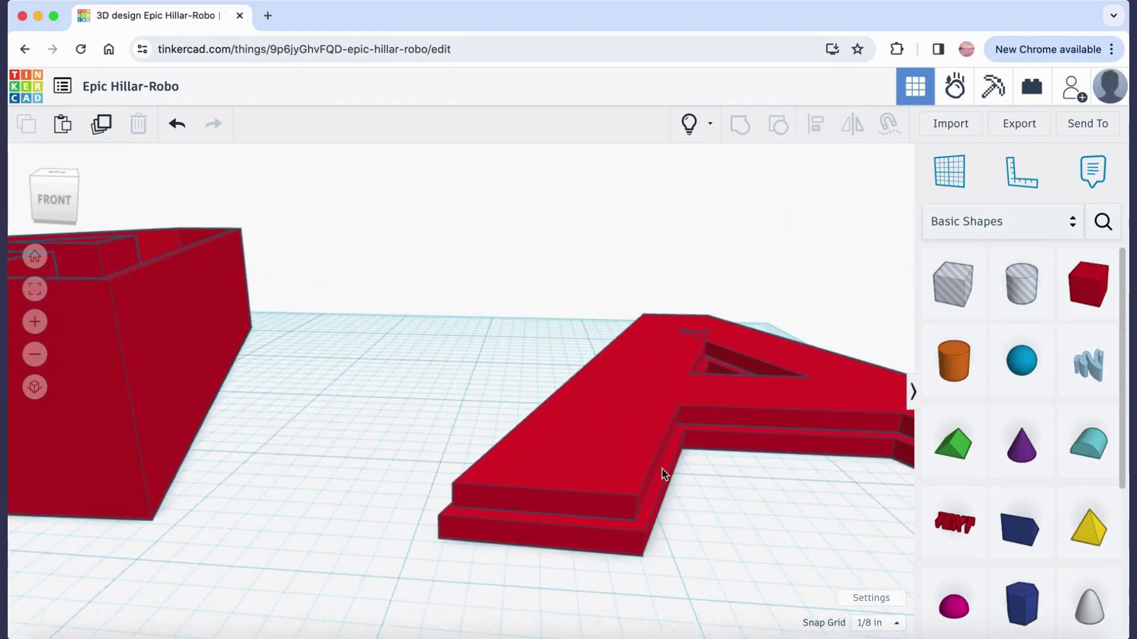
{"action": "scroll", "coordinate": [630, 470], "scroll_direction": "down", "scroll_amount": 5}
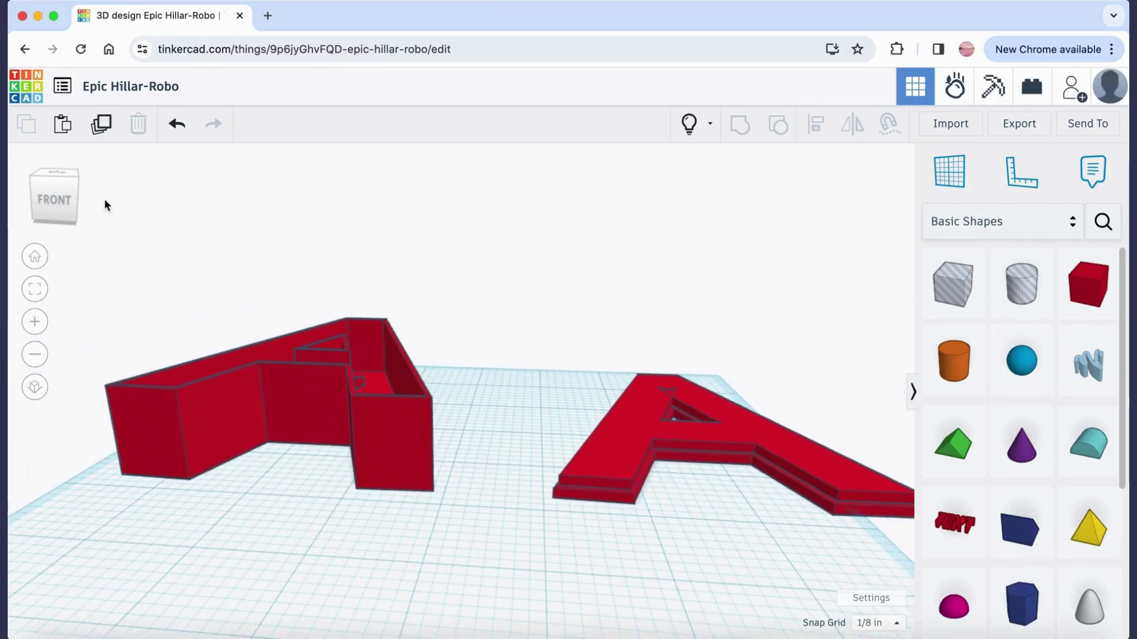
{"action": "left_click", "coordinate": [73, 182]}
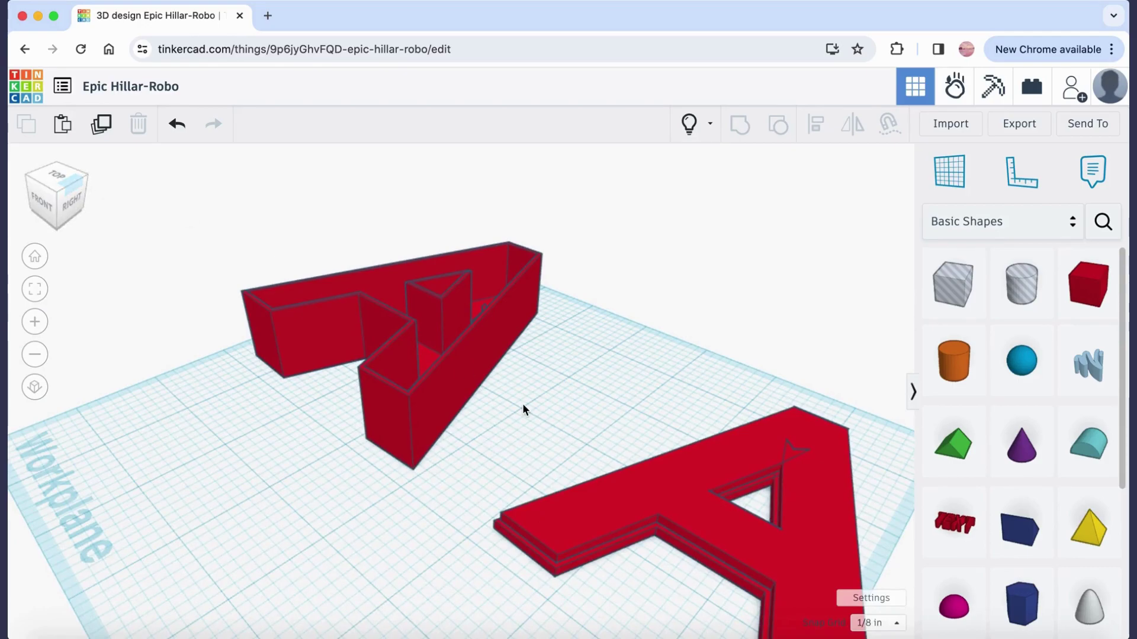
{"action": "scroll", "coordinate": [522, 403], "scroll_direction": "down", "scroll_amount": 2}
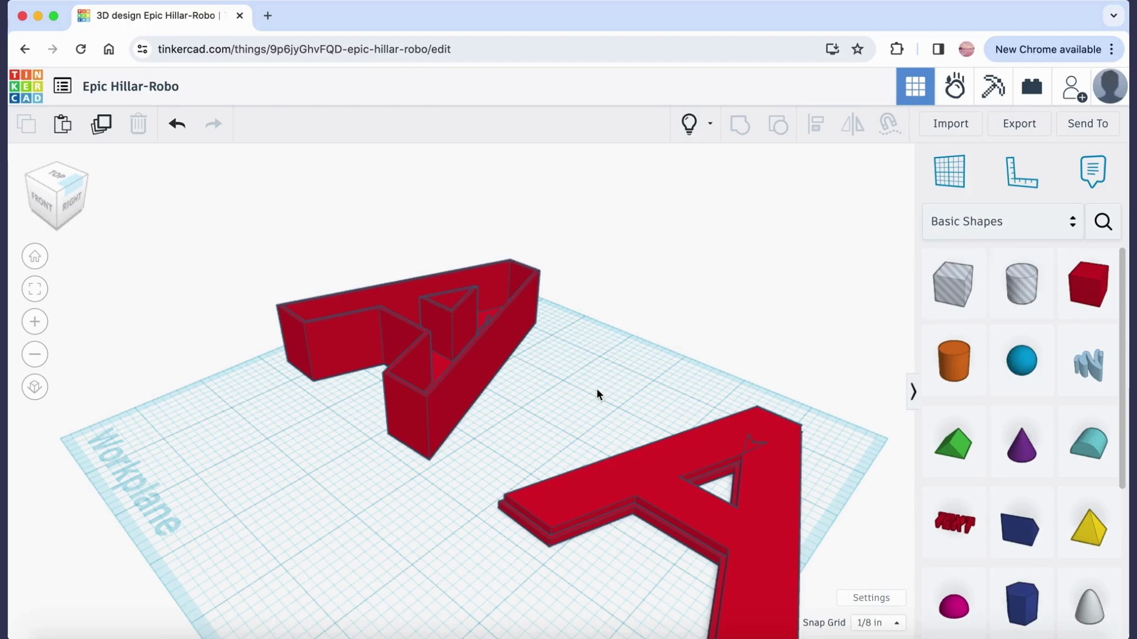
{"action": "scroll", "coordinate": [596, 391], "scroll_direction": "up", "scroll_amount": 3}
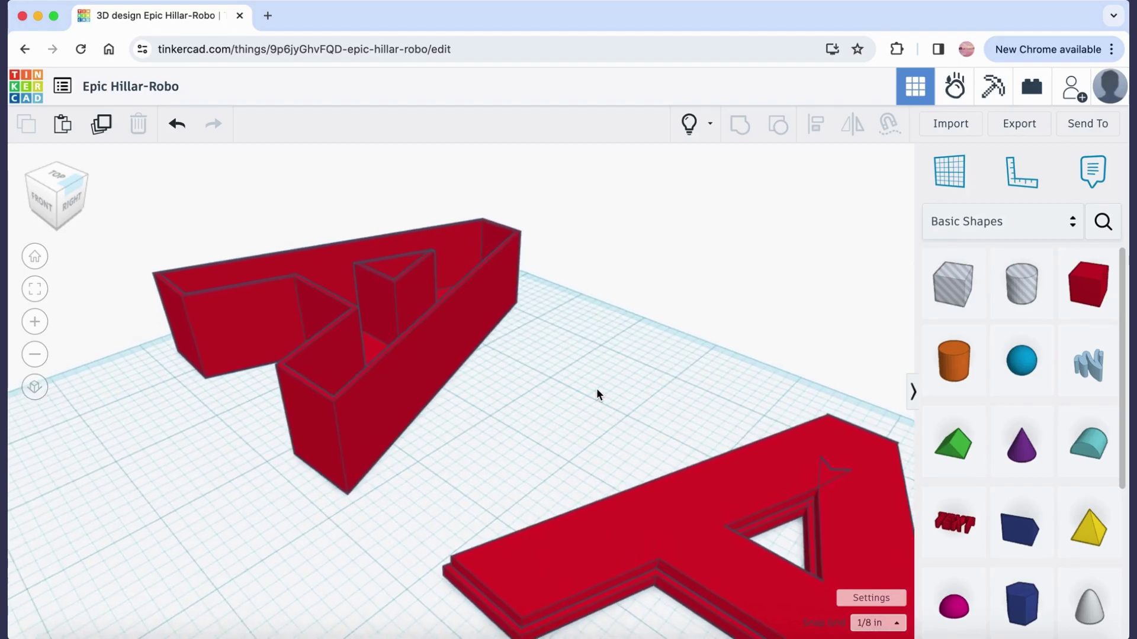
{"action": "scroll", "coordinate": [597, 392], "scroll_direction": "down", "scroll_amount": 2}
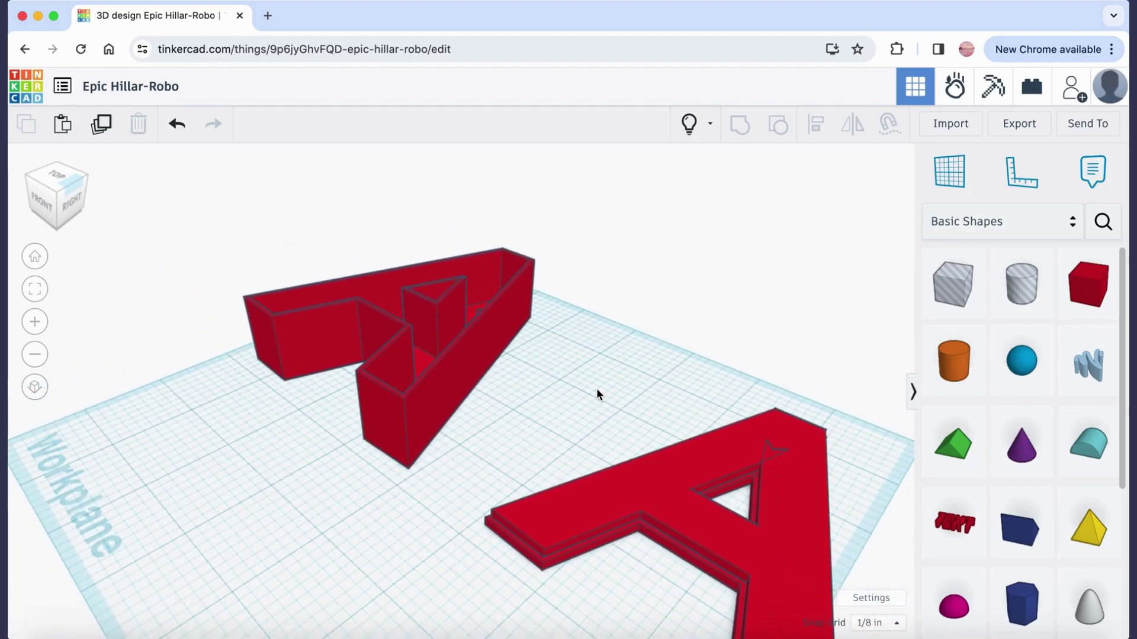
{"action": "left_click", "coordinate": [66, 200]}
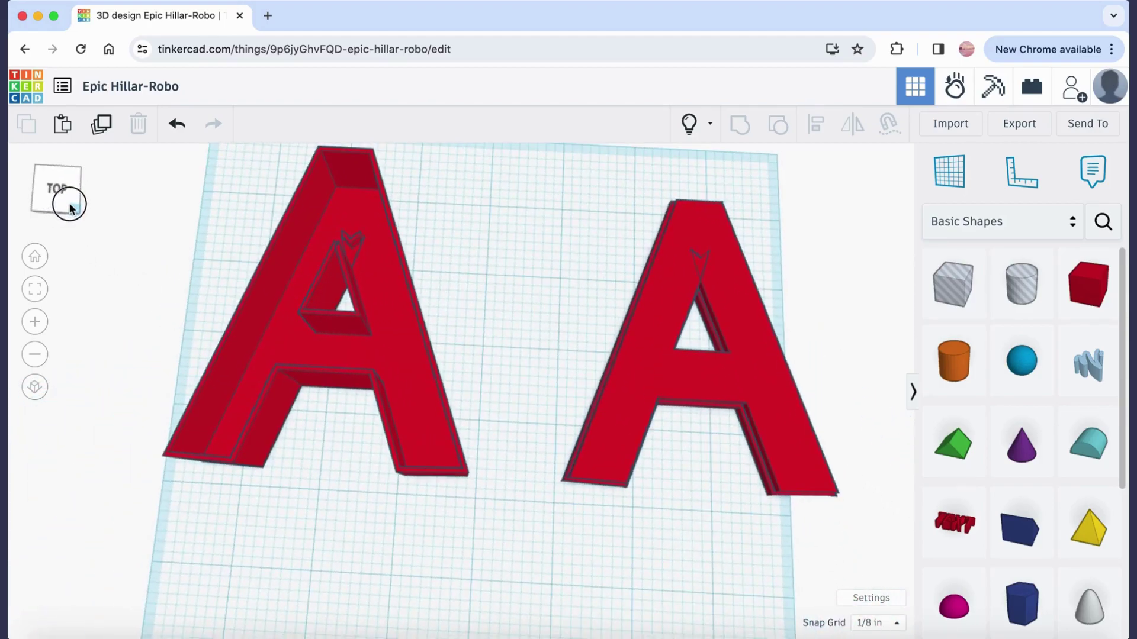
{"action": "left_click", "coordinate": [69, 203]}
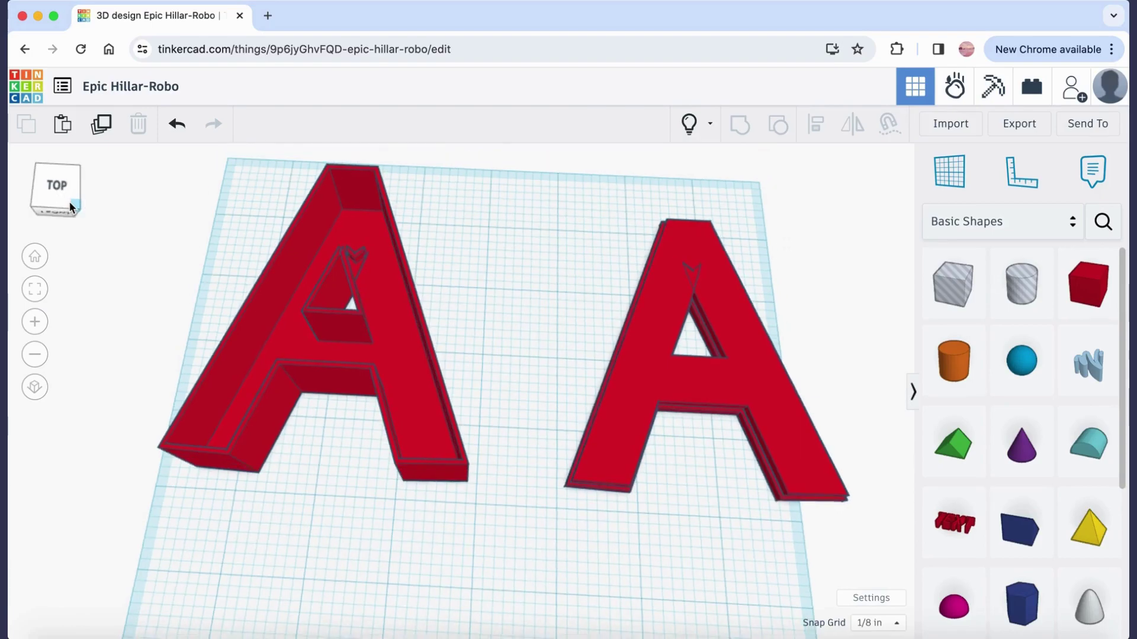